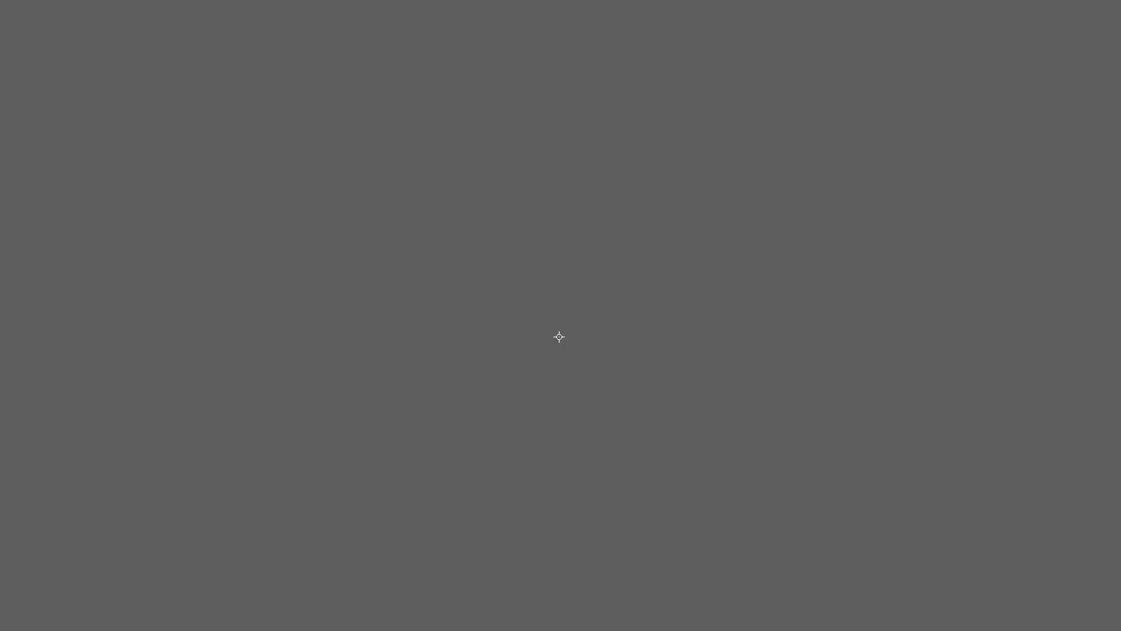
Pick a hard round brush at 2 px and make test strokes on the canvas
{"action": "right_click", "coordinate": [858, 403]}
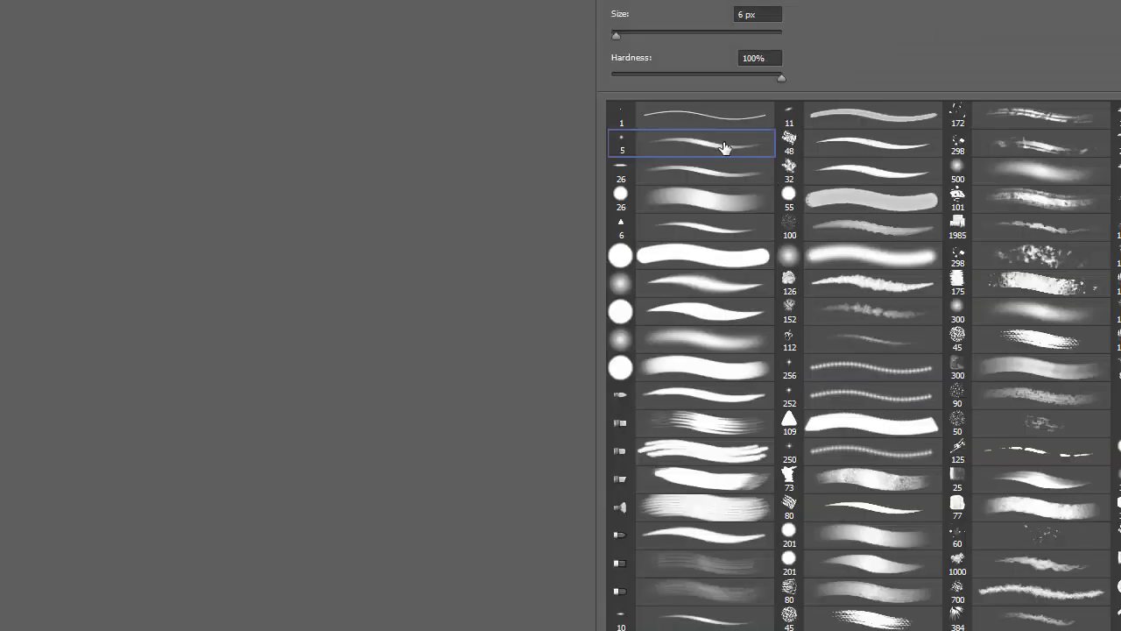
{"action": "key", "text": "Return"}
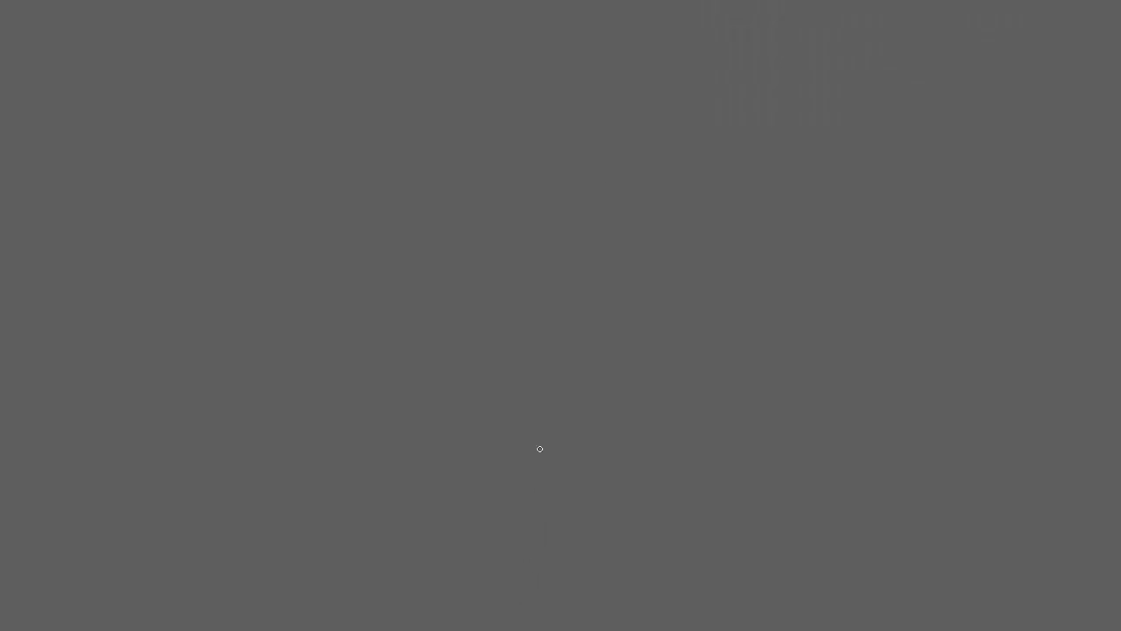
{"action": "left_click_drag", "start_coordinate": [786, 399], "coordinate": [821, 483]}
{"action": "left_click_drag", "start_coordinate": [543, 259], "coordinate": [683, 487]}
Block in a simplified head form with face plane, jaw and centre line at top left
{"action": "mouse_move", "coordinate": [191, 233]}
{"action": "left_mouse_down"}
{"action": "mouse_move", "coordinate": [136, 154]}
{"action": "mouse_move", "coordinate": [187, 227]}
{"action": "left_mouse_up"}
{"action": "left_click_drag", "start_coordinate": [237, 105], "coordinate": [185, 208]}
{"action": "mouse_move", "coordinate": [114, 158]}
{"action": "left_mouse_down"}
{"action": "mouse_move", "coordinate": [124, 260]}
{"action": "mouse_move", "coordinate": [165, 287]}
{"action": "left_mouse_up"}
{"action": "mouse_move", "coordinate": [175, 168]}
{"action": "left_mouse_down"}
{"action": "mouse_move", "coordinate": [172, 281]}
{"action": "mouse_move", "coordinate": [218, 237]}
{"action": "mouse_move", "coordinate": [225, 97]}
{"action": "left_mouse_up"}
{"action": "left_click_drag", "start_coordinate": [148, 103], "coordinate": [209, 91]}
Draw a sphere below with centre, equator and side-plane curves, then darken a head-form contour
{"action": "mouse_move", "coordinate": [123, 398]}
{"action": "left_mouse_down"}
{"action": "mouse_move", "coordinate": [237, 496]}
{"action": "mouse_move", "coordinate": [132, 386]}
{"action": "mouse_move", "coordinate": [184, 399]}
{"action": "left_mouse_up"}
{"action": "left_click_drag", "start_coordinate": [183, 478], "coordinate": [184, 504]}
{"action": "left_click_drag", "start_coordinate": [133, 452], "coordinate": [248, 447]}
{"action": "left_click_drag", "start_coordinate": [134, 394], "coordinate": [119, 487]}
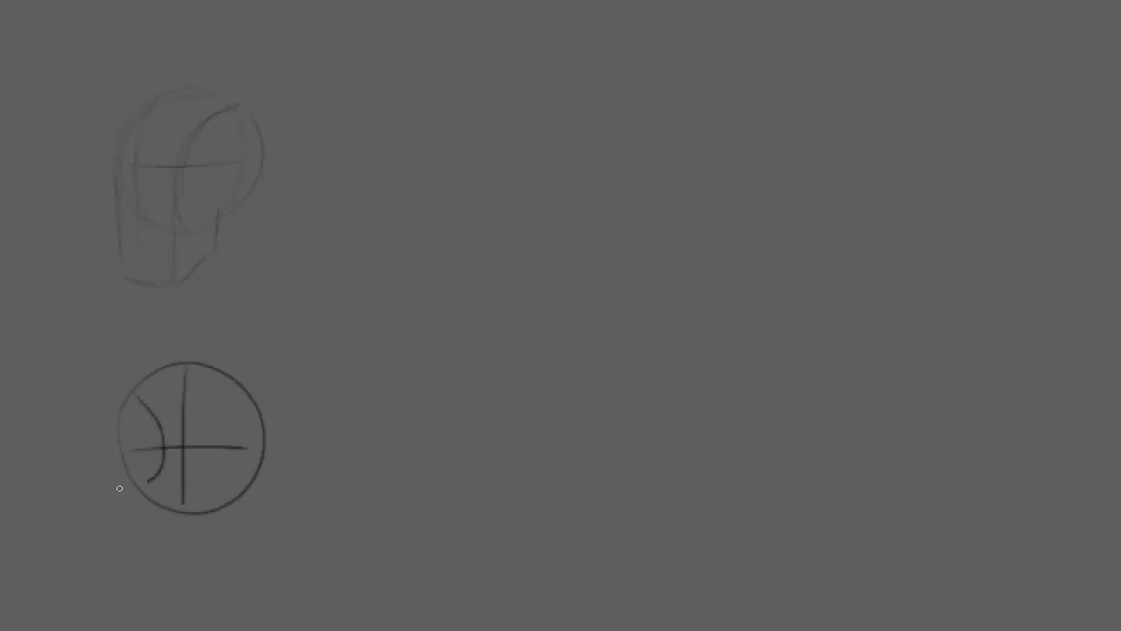
{"action": "left_click_drag", "start_coordinate": [229, 405], "coordinate": [224, 483]}
{"action": "key", "text": "ctrl+z"}
{"action": "key", "text": "ctrl+z"}
{"action": "key", "text": "ctrl+z"}
{"action": "key", "text": "ctrl+z"}
{"action": "key", "text": "ctrl+z"}
{"action": "mouse_move", "coordinate": [191, 363]}
{"action": "left_mouse_down"}
{"action": "mouse_move", "coordinate": [145, 415]}
{"action": "mouse_move", "coordinate": [156, 505]}
{"action": "left_mouse_up"}
{"action": "left_click_drag", "start_coordinate": [113, 435], "coordinate": [272, 445]}
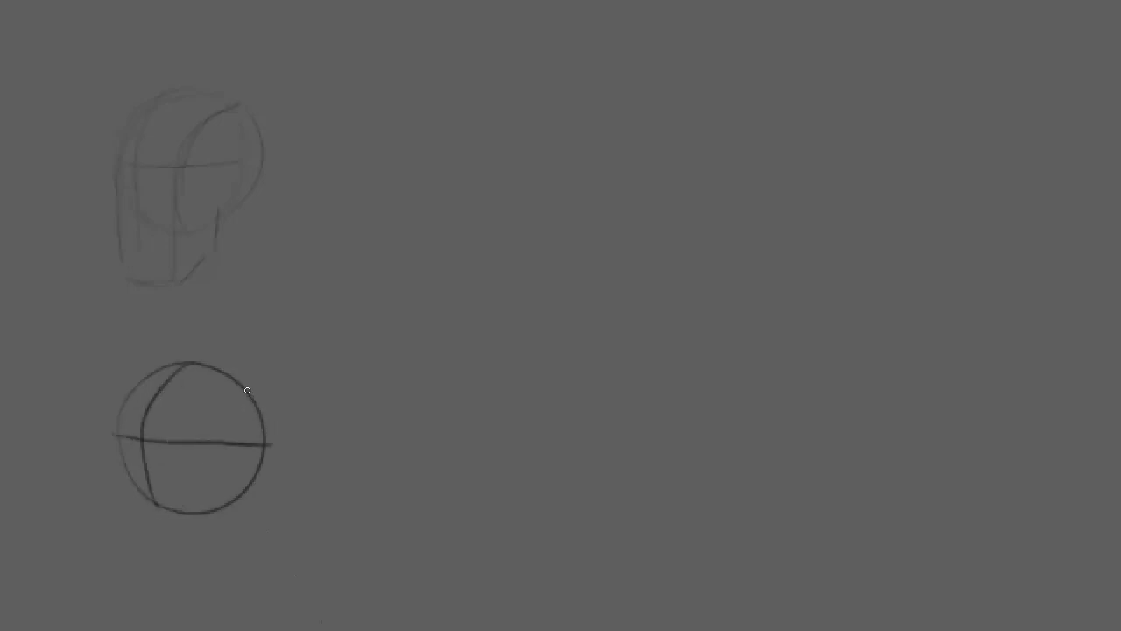
{"action": "mouse_move", "coordinate": [244, 389]}
{"action": "left_mouse_down"}
{"action": "mouse_move", "coordinate": [174, 453]}
{"action": "mouse_move", "coordinate": [259, 501]}
{"action": "left_mouse_up"}
{"action": "left_click_drag", "start_coordinate": [122, 403], "coordinate": [133, 472]}
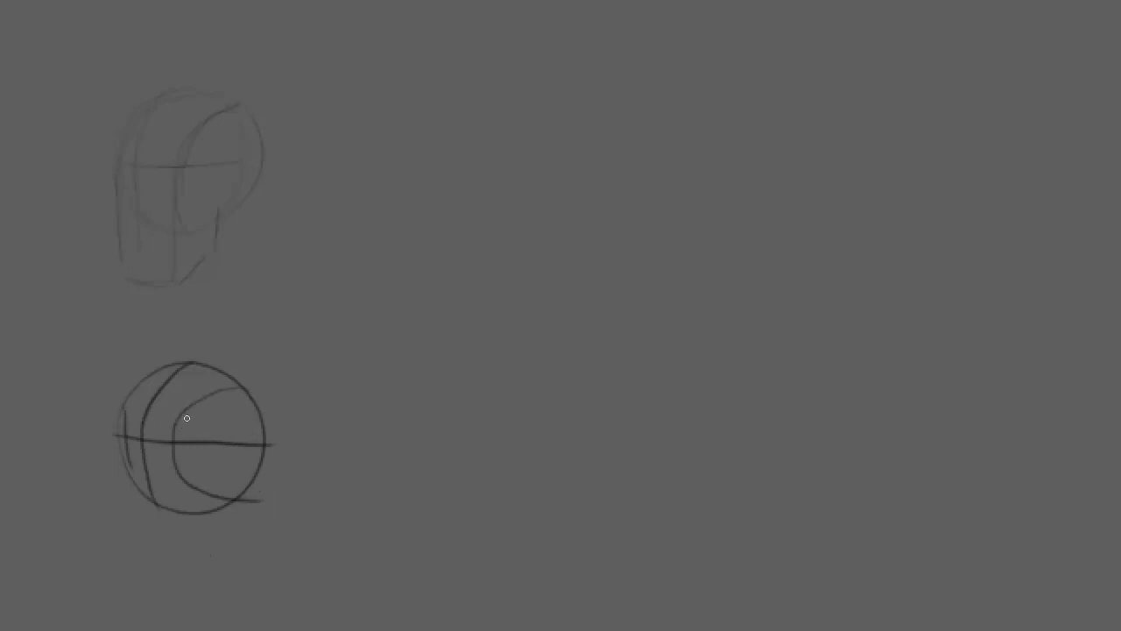
{"action": "mouse_move", "coordinate": [226, 96]}
{"action": "left_mouse_down"}
{"action": "mouse_move", "coordinate": [183, 160]}
{"action": "mouse_move", "coordinate": [198, 183]}
{"action": "mouse_move", "coordinate": [196, 279]}
{"action": "left_mouse_up"}
Undo the dark head-form stroke and rough in a large cranium circle on the right
{"action": "key", "text": "ctrl+z"}
{"action": "key", "text": "ctrl+z"}
{"action": "key", "text": "ctrl+z"}
{"action": "key", "text": "ctrl+z"}
{"action": "mouse_move", "coordinate": [901, 377]}
{"action": "left_mouse_down"}
{"action": "mouse_move", "coordinate": [634, 26]}
{"action": "mouse_move", "coordinate": [514, 333]}
{"action": "left_mouse_up"}
{"action": "left_click_drag", "start_coordinate": [652, 14], "coordinate": [473, 224]}
{"action": "left_click_drag", "start_coordinate": [605, 70], "coordinate": [683, 59]}
{"action": "left_click_drag", "start_coordinate": [653, 448], "coordinate": [828, 381]}
{"action": "left_click_drag", "start_coordinate": [671, 407], "coordinate": [561, 49]}
{"action": "left_click_drag", "start_coordinate": [663, 25], "coordinate": [766, 26]}
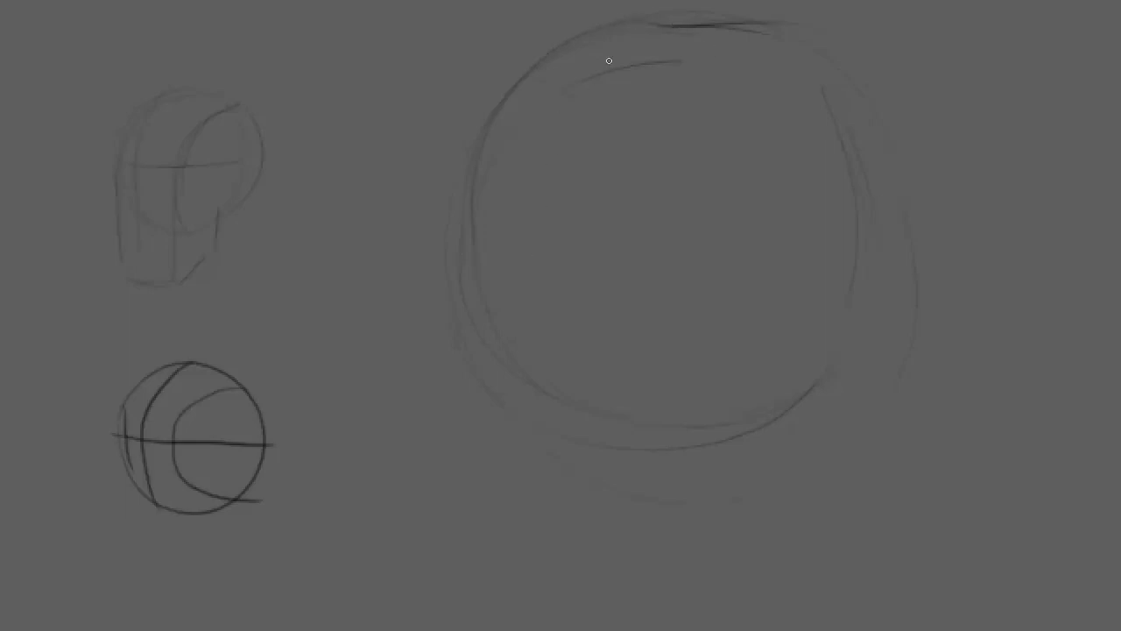
Sketch the front-plane curve, a horizontal brow line and a hairline mark inside the circle
{"action": "left_click_drag", "start_coordinate": [609, 61], "coordinate": [541, 179]}
{"action": "left_click_drag", "start_coordinate": [642, 243], "coordinate": [475, 236]}
{"action": "left_click_drag", "start_coordinate": [571, 67], "coordinate": [555, 72]}
{"action": "mouse_move", "coordinate": [534, 252]}
{"action": "left_mouse_down"}
{"action": "mouse_move", "coordinate": [557, 251]}
{"action": "mouse_move", "coordinate": [550, 140]}
{"action": "left_mouse_up"}
{"action": "mouse_move", "coordinate": [519, 263]}
{"action": "left_mouse_down"}
{"action": "mouse_move", "coordinate": [560, 259]}
{"action": "mouse_move", "coordinate": [603, 228]}
{"action": "left_mouse_up"}
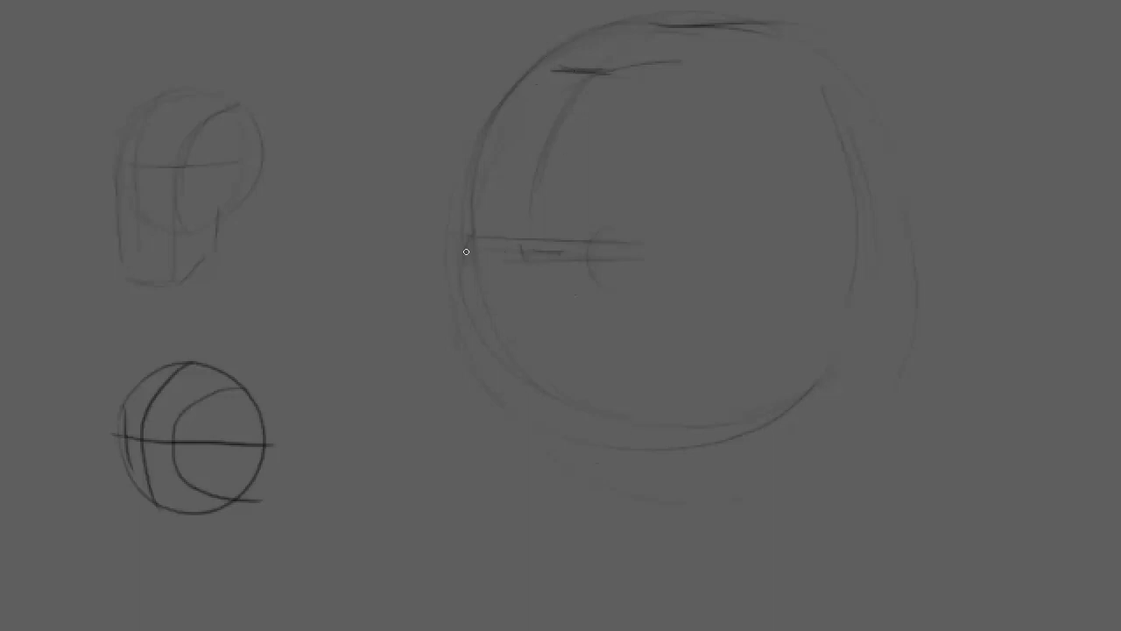
Darken the cranium outline, add an eye-level line and draw a chin baseline below
{"action": "left_click_drag", "start_coordinate": [466, 235], "coordinate": [469, 195]}
{"action": "left_click_drag", "start_coordinate": [576, 40], "coordinate": [748, 25]}
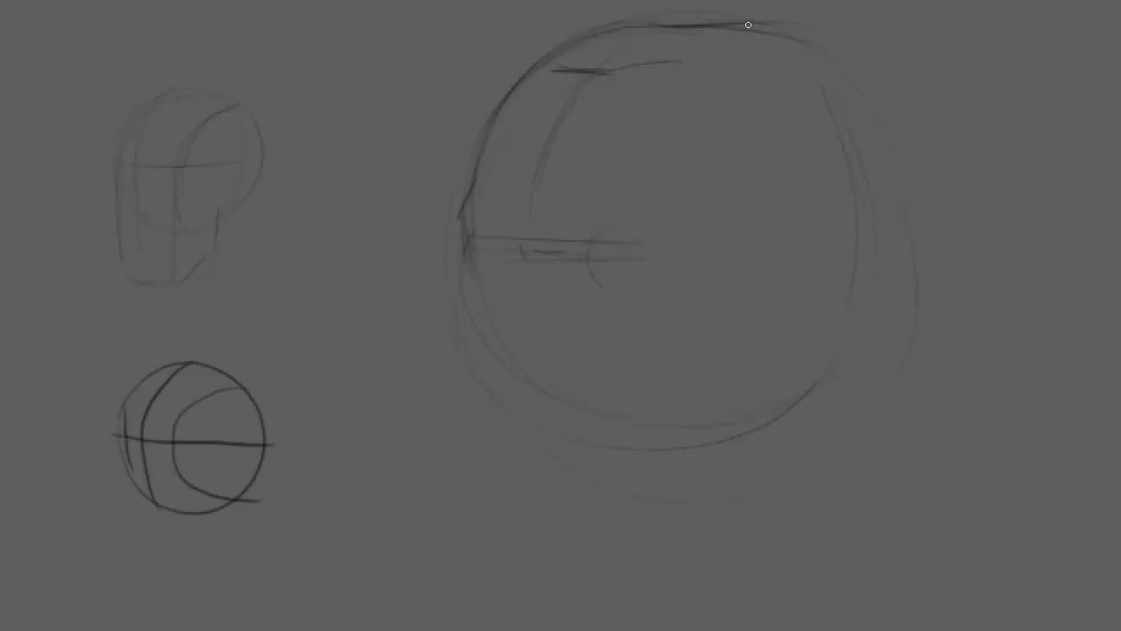
{"action": "left_click_drag", "start_coordinate": [850, 46], "coordinate": [897, 273]}
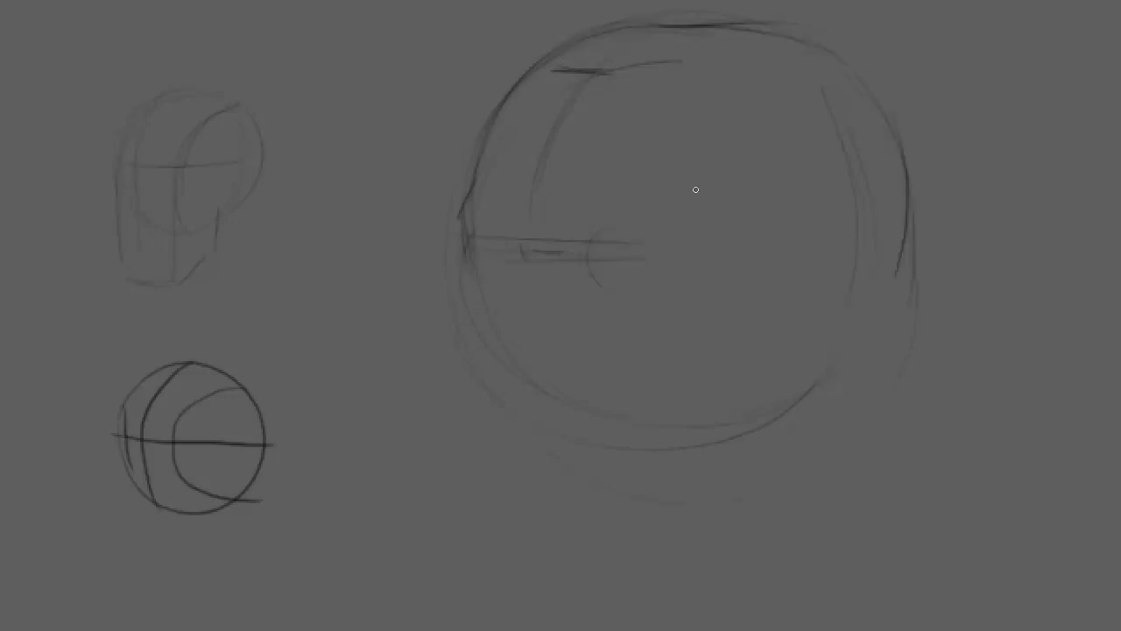
{"action": "left_click_drag", "start_coordinate": [564, 270], "coordinate": [720, 271]}
{"action": "left_click", "coordinate": [644, 545]}
{"action": "left_click_drag", "start_coordinate": [430, 550], "coordinate": [926, 571]}
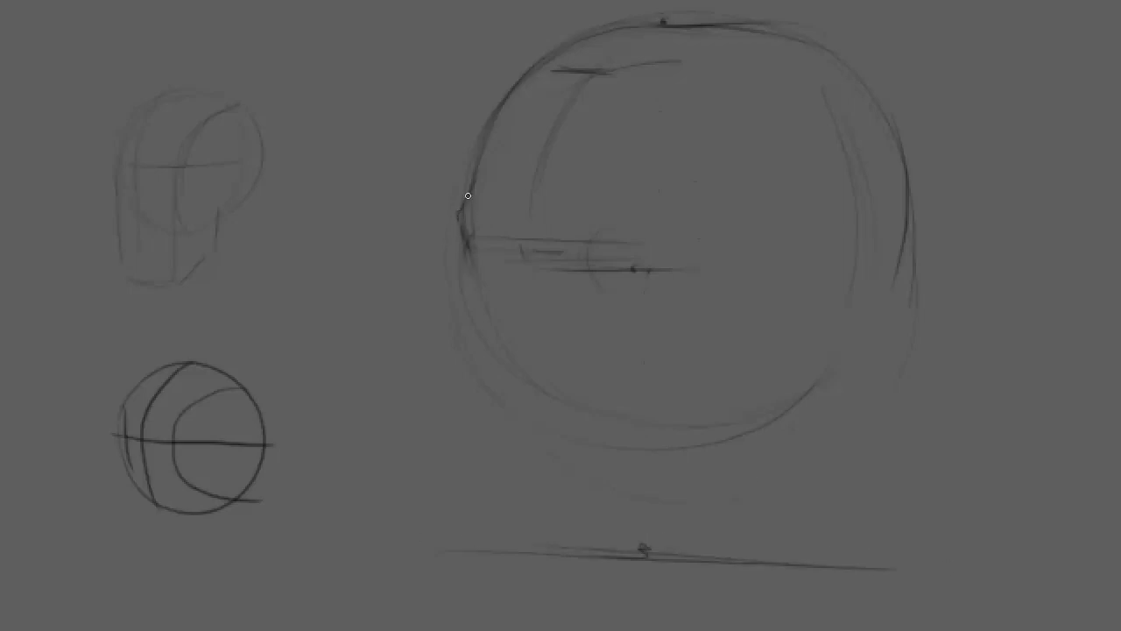
Draw the face's curved side plane and lower contour down to the chin baseline
{"action": "left_click_drag", "start_coordinate": [472, 243], "coordinate": [465, 272]}
{"action": "mouse_move", "coordinate": [581, 72]}
{"action": "left_mouse_down"}
{"action": "mouse_move", "coordinate": [521, 256]}
{"action": "mouse_move", "coordinate": [517, 538]}
{"action": "left_mouse_up"}
{"action": "mouse_move", "coordinate": [515, 274]}
{"action": "left_mouse_down"}
{"action": "mouse_move", "coordinate": [524, 550]}
{"action": "mouse_move", "coordinate": [542, 554]}
{"action": "left_mouse_up"}
{"action": "left_click_drag", "start_coordinate": [458, 286], "coordinate": [470, 368]}
{"action": "left_click_drag", "start_coordinate": [469, 433], "coordinate": [474, 479]}
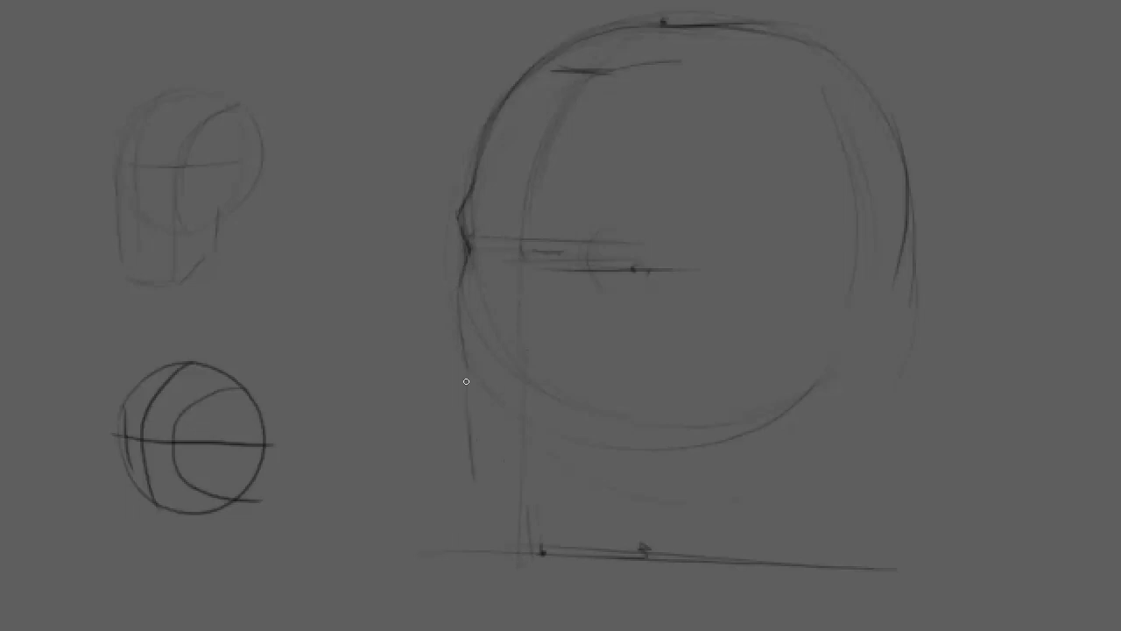
{"action": "left_click_drag", "start_coordinate": [463, 438], "coordinate": [497, 534]}
Add the jawline, back of the jaw, an eye circle and the near eye socket
{"action": "left_click_drag", "start_coordinate": [643, 544], "coordinate": [736, 480]}
{"action": "mouse_move", "coordinate": [793, 311]}
{"action": "left_mouse_down"}
{"action": "mouse_move", "coordinate": [770, 478]}
{"action": "mouse_move", "coordinate": [781, 407]}
{"action": "left_mouse_up"}
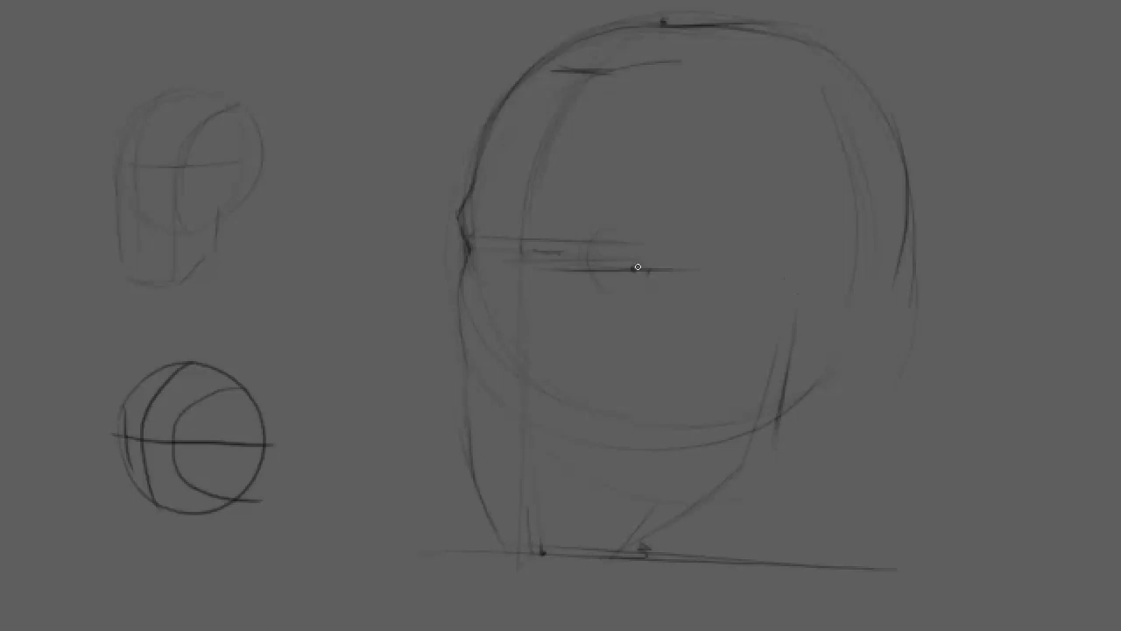
{"action": "left_click_drag", "start_coordinate": [593, 243], "coordinate": [631, 310]}
{"action": "mouse_move", "coordinate": [515, 272]}
{"action": "left_mouse_down"}
{"action": "mouse_move", "coordinate": [474, 249]}
{"action": "mouse_move", "coordinate": [523, 275]}
{"action": "mouse_move", "coordinate": [504, 233]}
{"action": "left_mouse_up"}
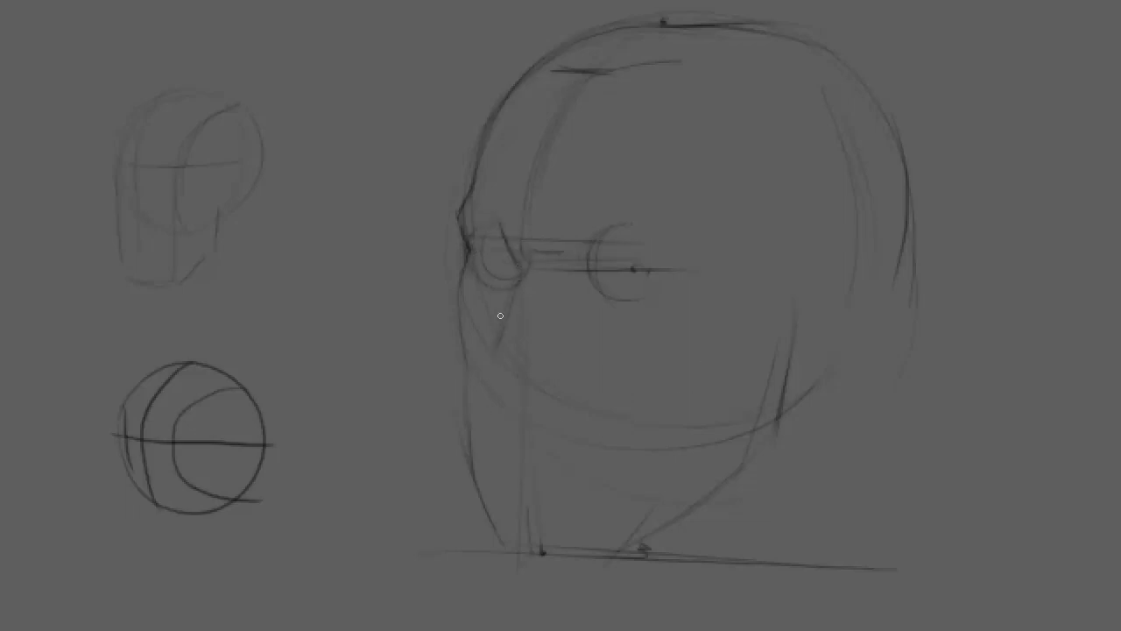
Mark the nose base and draw horizontal proportion guides left of the head
{"action": "left_click", "coordinate": [484, 396]}
{"action": "left_click_drag", "start_coordinate": [488, 381], "coordinate": [484, 391]}
{"action": "left_click_drag", "start_coordinate": [606, 74], "coordinate": [323, 74]}
{"action": "left_click_drag", "start_coordinate": [561, 258], "coordinate": [317, 258]}
{"action": "left_click_drag", "start_coordinate": [384, 100], "coordinate": [379, 211]}
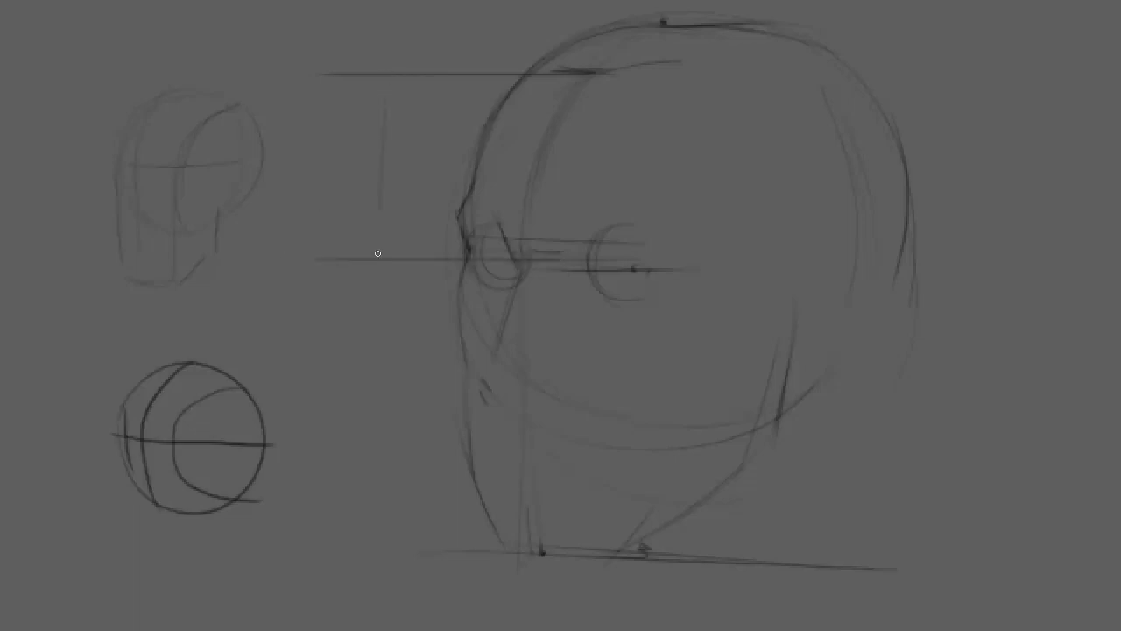
{"action": "left_click_drag", "start_coordinate": [540, 426], "coordinate": [298, 425]}
Add hairline and nose-base guides, a long vertical measuring line and a darker chin baseline
{"action": "left_click_drag", "start_coordinate": [577, 91], "coordinate": [564, 91]}
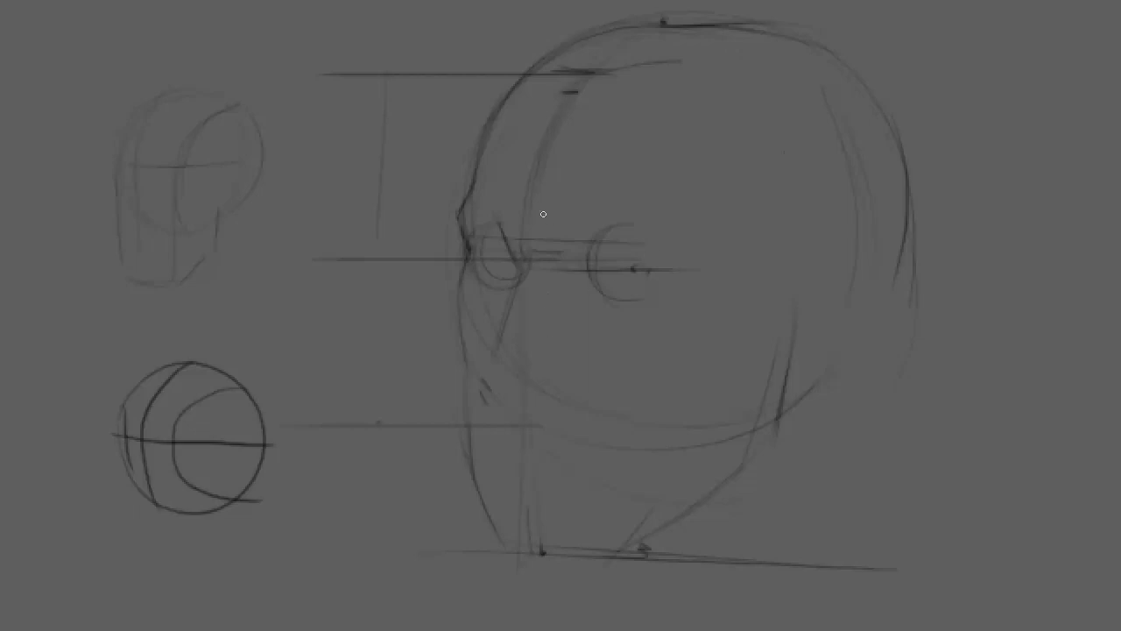
{"action": "left_click_drag", "start_coordinate": [539, 412], "coordinate": [394, 411]}
{"action": "left_click_drag", "start_coordinate": [577, 93], "coordinate": [315, 93]}
{"action": "left_click_drag", "start_coordinate": [414, 112], "coordinate": [415, 506]}
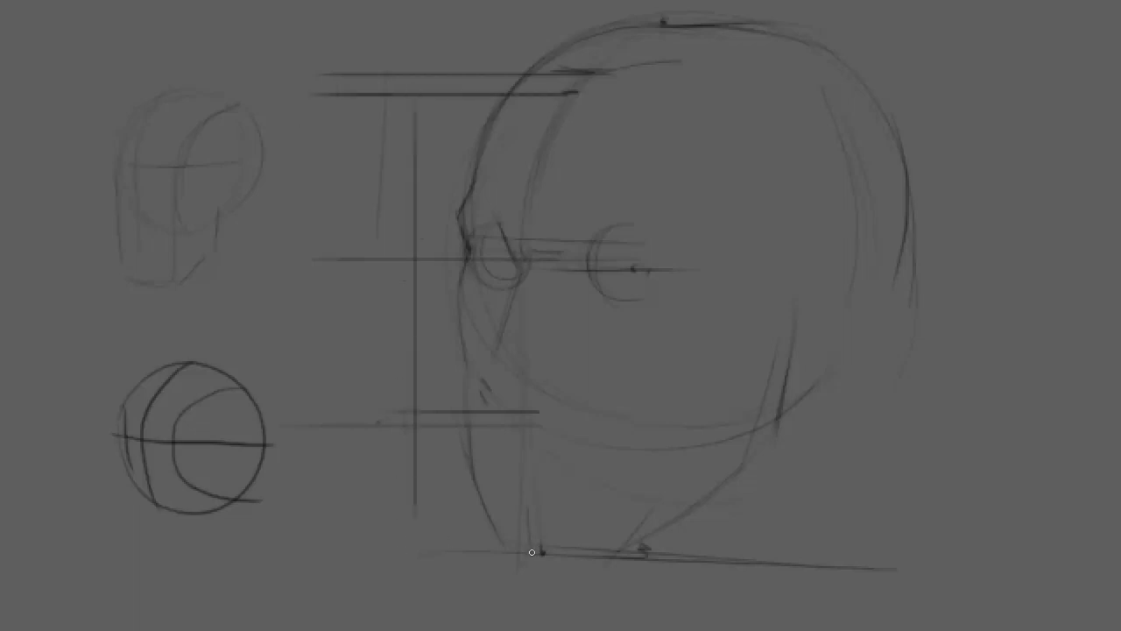
{"action": "left_click_drag", "start_coordinate": [531, 551], "coordinate": [390, 552]}
{"action": "mouse_move", "coordinate": [534, 410]}
{"action": "left_mouse_down"}
{"action": "mouse_move", "coordinate": [400, 411]}
{"action": "mouse_move", "coordinate": [394, 435]}
{"action": "left_mouse_up"}
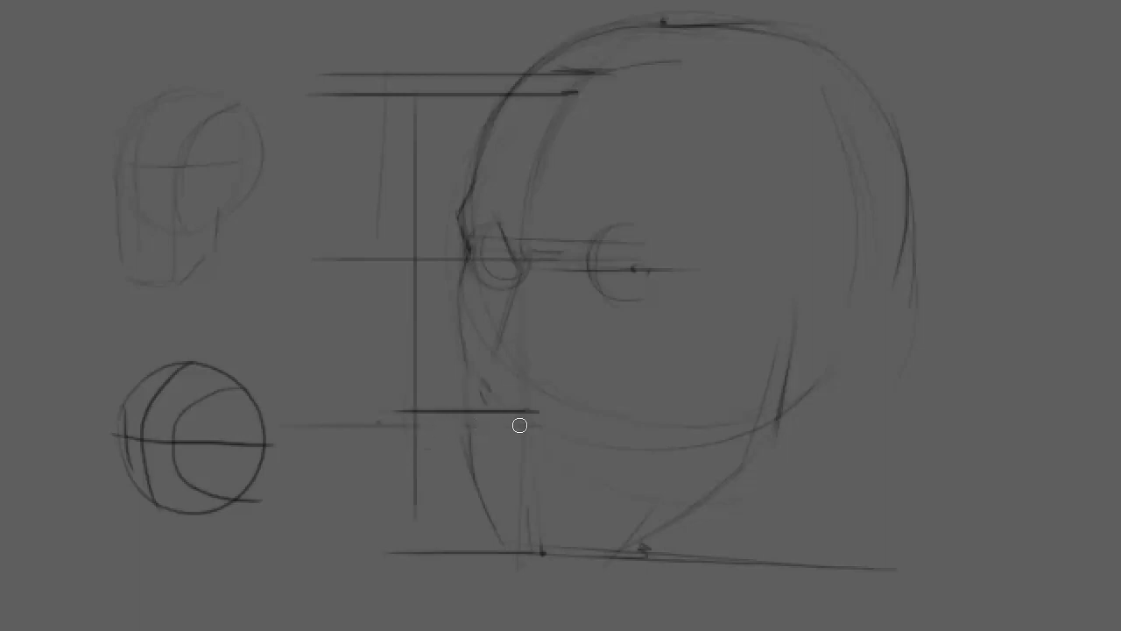
With a smaller brush, block in the nose tip as a box and draw both brows
{"action": "key", "text": "bracketleft"}
{"action": "key", "text": "bracketleft"}
{"action": "left_click_drag", "start_coordinate": [487, 384], "coordinate": [538, 397]}
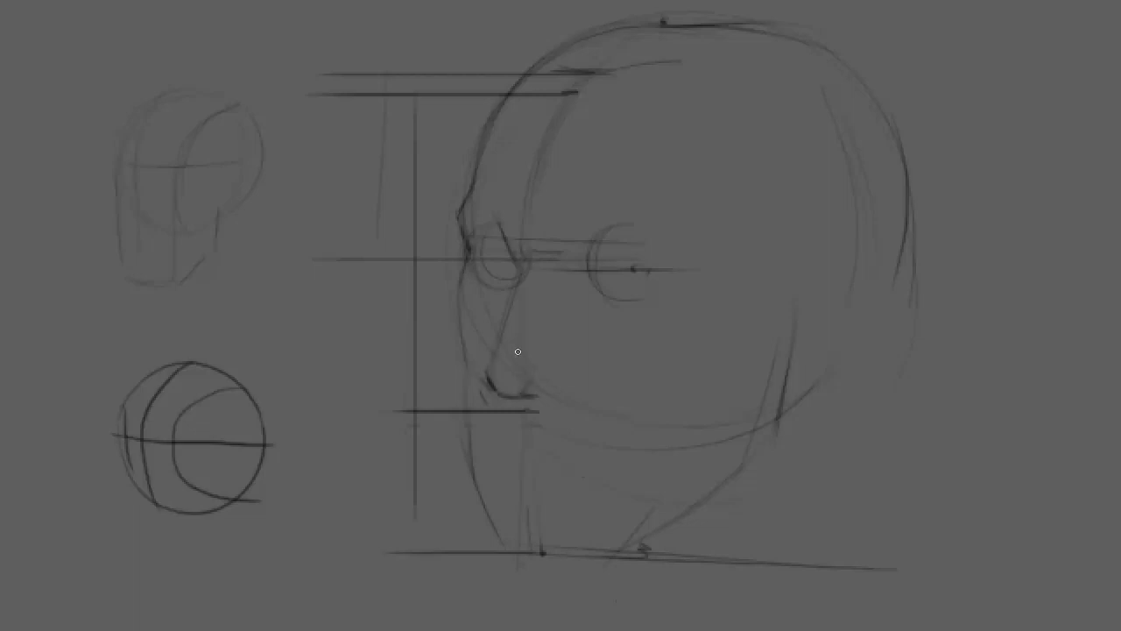
{"action": "mouse_move", "coordinate": [491, 354]}
{"action": "left_mouse_down"}
{"action": "mouse_move", "coordinate": [491, 389]}
{"action": "mouse_move", "coordinate": [526, 394]}
{"action": "mouse_move", "coordinate": [563, 363]}
{"action": "mouse_move", "coordinate": [551, 389]}
{"action": "mouse_move", "coordinate": [580, 393]}
{"action": "left_mouse_up"}
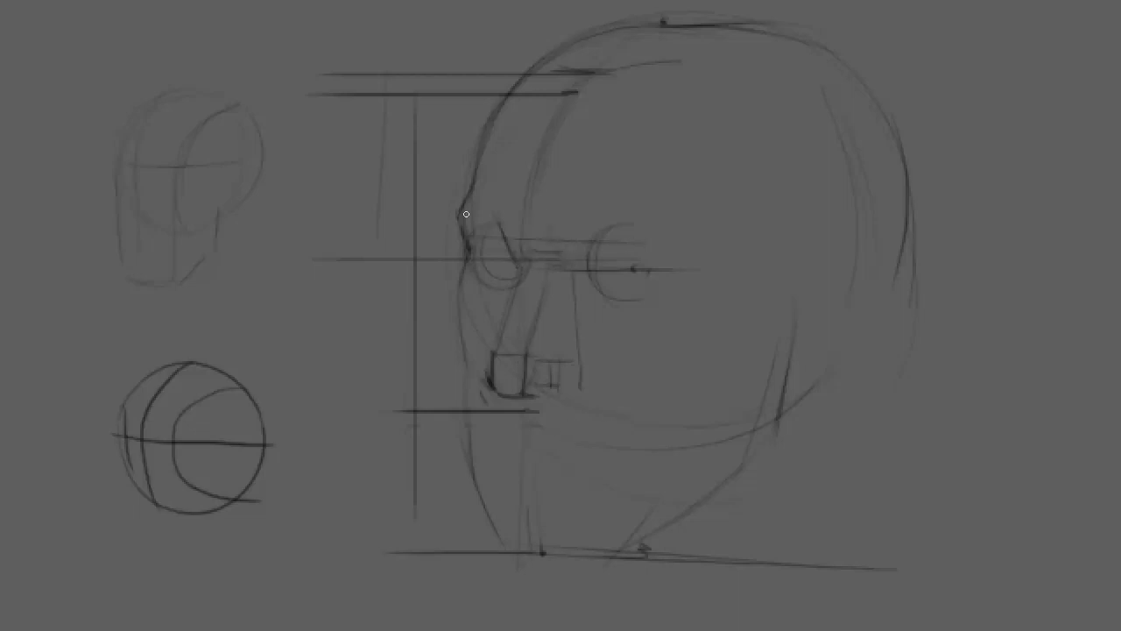
{"action": "left_click_drag", "start_coordinate": [466, 214], "coordinate": [492, 207]}
{"action": "left_click_drag", "start_coordinate": [568, 213], "coordinate": [670, 204]}
Sketch a cylinder topped by an egg-shaped cranium with cross-contour curves right of the head
{"action": "left_click_drag", "start_coordinate": [913, 371], "coordinate": [990, 394]}
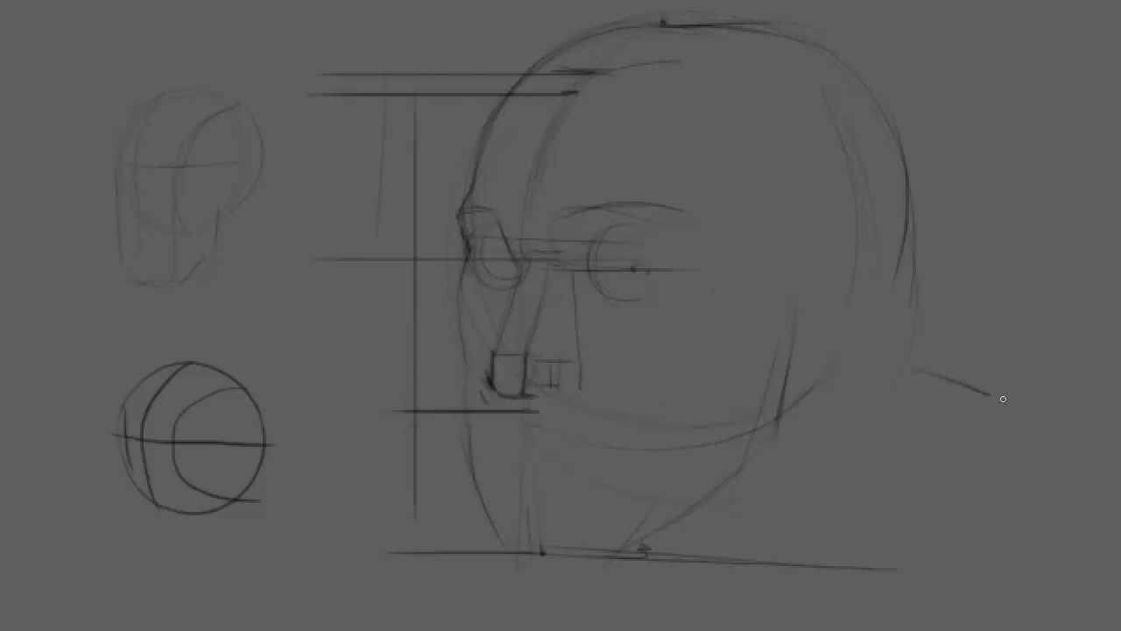
{"action": "left_click_drag", "start_coordinate": [906, 375], "coordinate": [1000, 401]}
{"action": "mouse_move", "coordinate": [903, 399]}
{"action": "left_mouse_down"}
{"action": "mouse_move", "coordinate": [907, 523]}
{"action": "mouse_move", "coordinate": [978, 543]}
{"action": "left_mouse_up"}
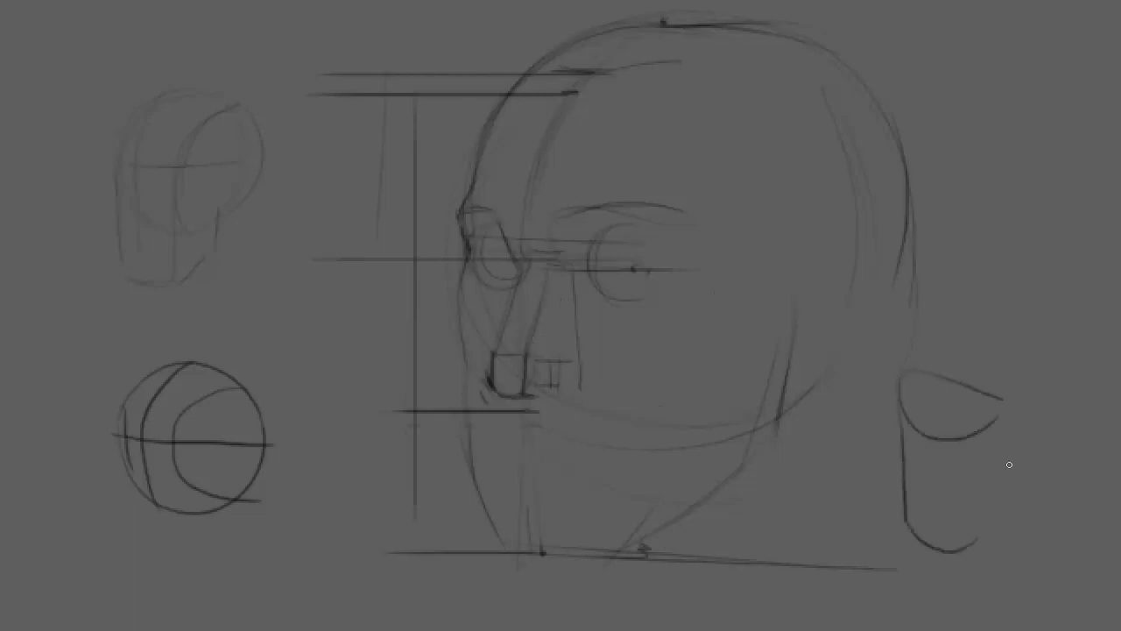
{"action": "left_click_drag", "start_coordinate": [1005, 396], "coordinate": [1011, 480]}
{"action": "mouse_move", "coordinate": [896, 371]}
{"action": "left_mouse_down"}
{"action": "mouse_move", "coordinate": [1068, 333]}
{"action": "mouse_move", "coordinate": [977, 433]}
{"action": "left_mouse_up"}
{"action": "mouse_move", "coordinate": [980, 292]}
{"action": "left_mouse_down"}
{"action": "mouse_move", "coordinate": [922, 436]}
{"action": "mouse_move", "coordinate": [1033, 399]}
{"action": "left_mouse_up"}
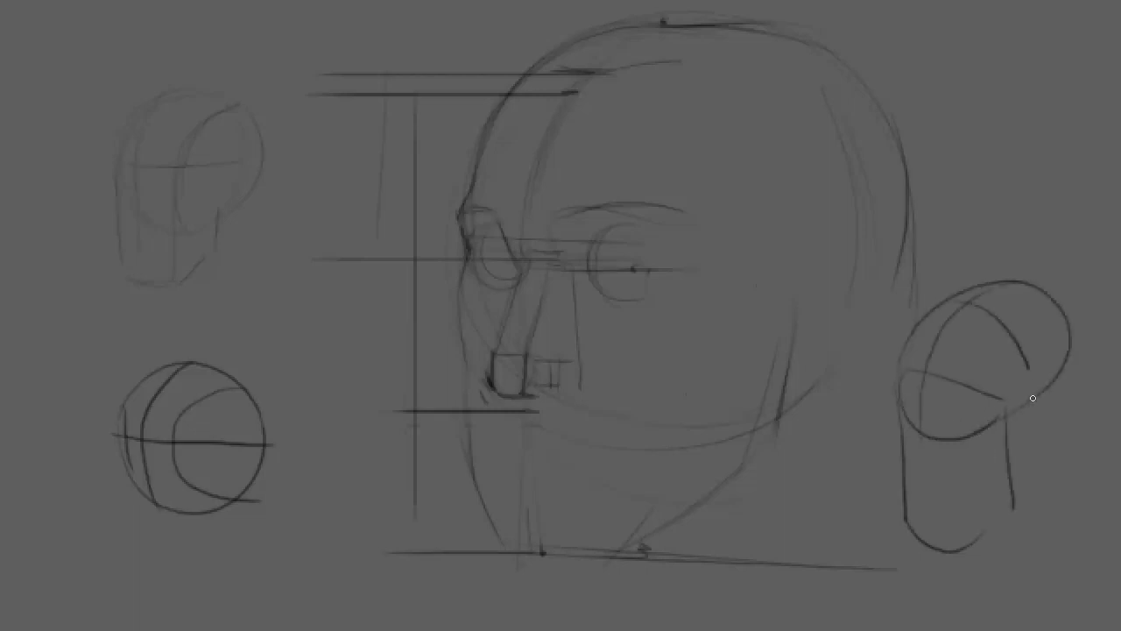
{"action": "left_click_drag", "start_coordinate": [1067, 339], "coordinate": [1013, 459]}
Thicken the cylinder's right side, add a nose wedge, and outline both eyes
{"action": "left_click_drag", "start_coordinate": [1039, 474], "coordinate": [993, 562]}
{"action": "left_click_drag", "start_coordinate": [1053, 454], "coordinate": [1050, 530]}
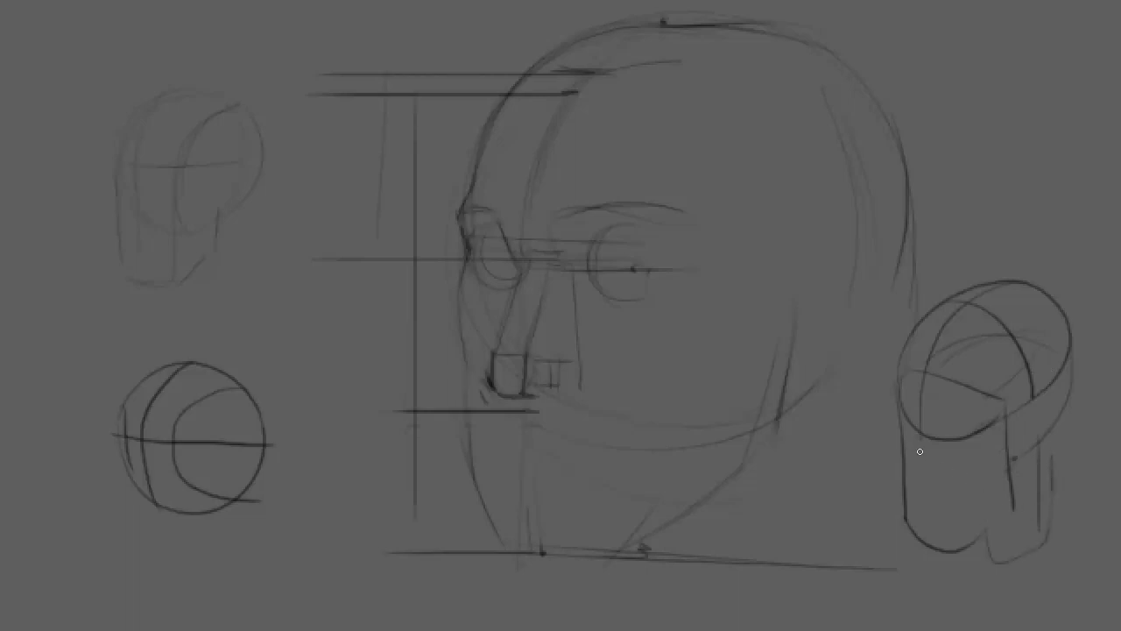
{"action": "left_click_drag", "start_coordinate": [918, 441], "coordinate": [904, 492]}
{"action": "mouse_move", "coordinate": [932, 448]}
{"action": "left_mouse_down"}
{"action": "mouse_move", "coordinate": [914, 502]}
{"action": "mouse_move", "coordinate": [936, 493]}
{"action": "mouse_move", "coordinate": [917, 502]}
{"action": "mouse_move", "coordinate": [916, 492]}
{"action": "left_mouse_up"}
{"action": "left_click_drag", "start_coordinate": [898, 418], "coordinate": [920, 445]}
{"action": "mouse_move", "coordinate": [478, 251]}
{"action": "left_mouse_down"}
{"action": "mouse_move", "coordinate": [482, 237]}
{"action": "mouse_move", "coordinate": [476, 252]}
{"action": "left_mouse_up"}
{"action": "mouse_move", "coordinate": [592, 256]}
{"action": "left_mouse_down"}
{"action": "mouse_move", "coordinate": [601, 240]}
{"action": "mouse_move", "coordinate": [641, 237]}
{"action": "mouse_move", "coordinate": [669, 266]}
{"action": "left_mouse_up"}
Draw the lower lids and round irises in both eyes
{"action": "mouse_move", "coordinate": [596, 277]}
{"action": "left_mouse_down"}
{"action": "mouse_move", "coordinate": [622, 278]}
{"action": "mouse_move", "coordinate": [684, 242]}
{"action": "left_mouse_up"}
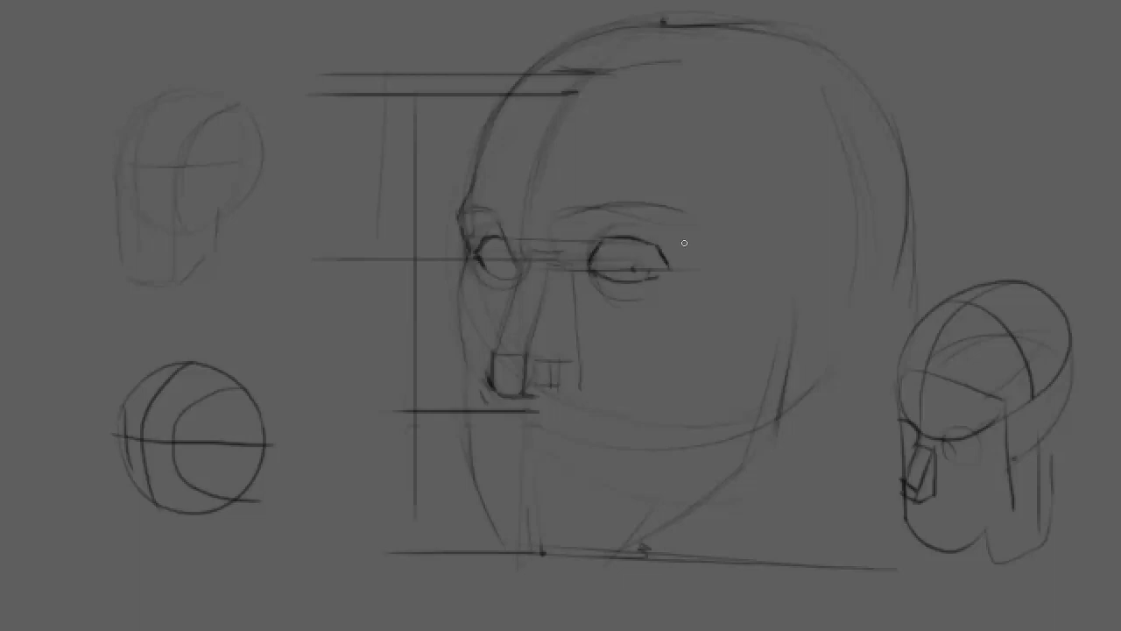
{"action": "left_click_drag", "start_coordinate": [485, 268], "coordinate": [512, 273]}
{"action": "mouse_move", "coordinate": [642, 261]}
{"action": "left_mouse_down"}
{"action": "mouse_move", "coordinate": [619, 263]}
{"action": "mouse_move", "coordinate": [646, 270]}
{"action": "left_mouse_up"}
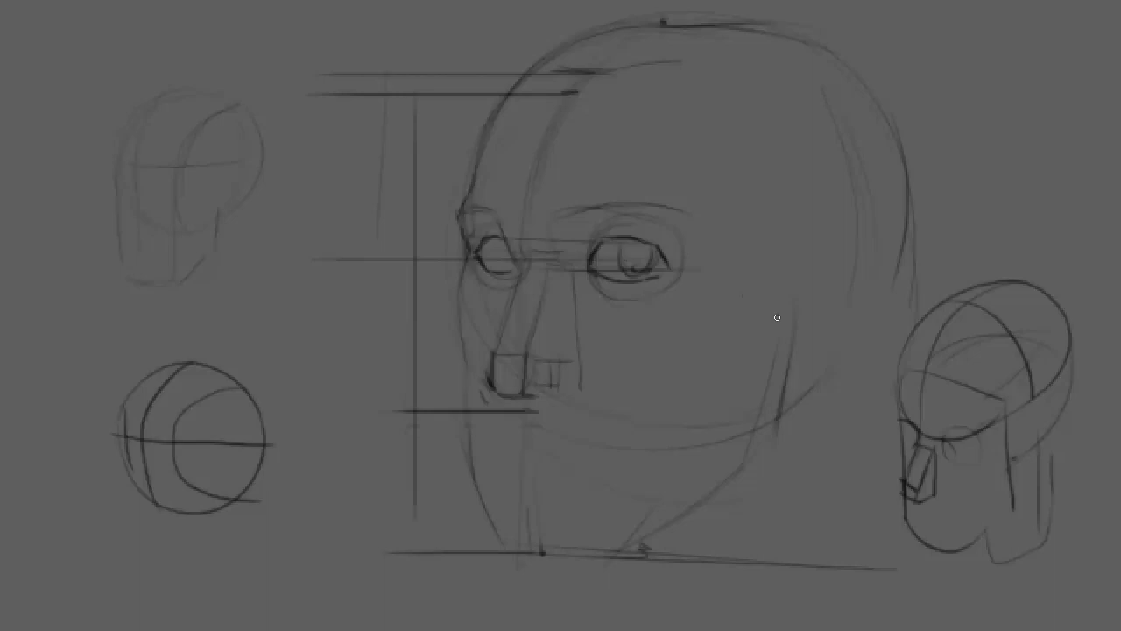
{"action": "mouse_move", "coordinate": [643, 265]}
{"action": "left_mouse_down"}
{"action": "mouse_move", "coordinate": [620, 261]}
{"action": "mouse_move", "coordinate": [633, 253]}
{"action": "mouse_move", "coordinate": [618, 274]}
{"action": "mouse_move", "coordinate": [601, 249]}
{"action": "mouse_move", "coordinate": [636, 251]}
{"action": "mouse_move", "coordinate": [634, 268]}
{"action": "mouse_move", "coordinate": [614, 239]}
{"action": "mouse_move", "coordinate": [617, 268]}
{"action": "mouse_move", "coordinate": [647, 263]}
{"action": "left_mouse_up"}
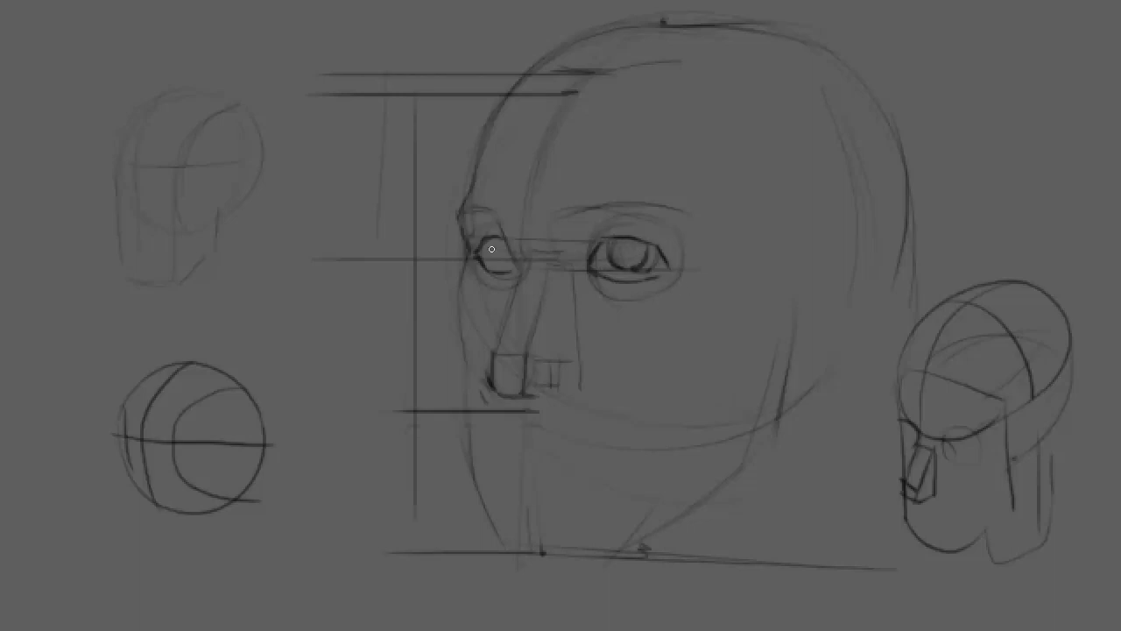
{"action": "mouse_move", "coordinate": [491, 238]}
{"action": "left_mouse_down"}
{"action": "mouse_move", "coordinate": [487, 258]}
{"action": "mouse_move", "coordinate": [510, 266]}
{"action": "left_mouse_up"}
Sketch an outer cheek contour below the left eye, then undo it
{"action": "left_click_drag", "start_coordinate": [459, 322], "coordinate": [459, 342]}
{"action": "left_click_drag", "start_coordinate": [468, 253], "coordinate": [480, 480]}
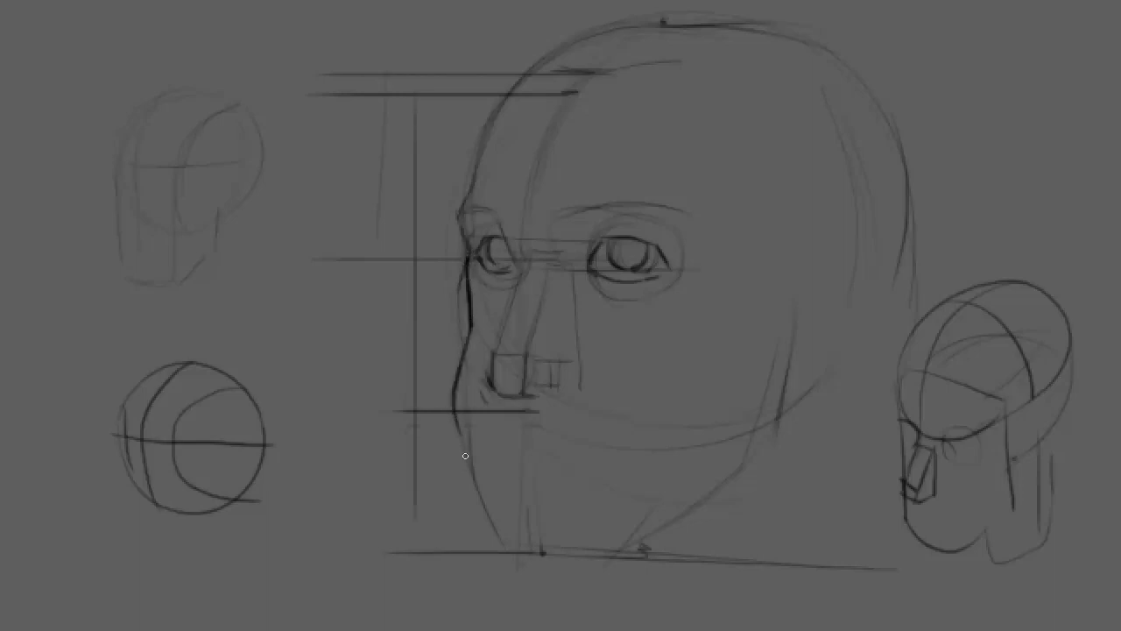
{"action": "key", "text": "ctrl+z"}
{"action": "key", "text": "ctrl+z"}
{"action": "key", "text": "ctrl+z"}
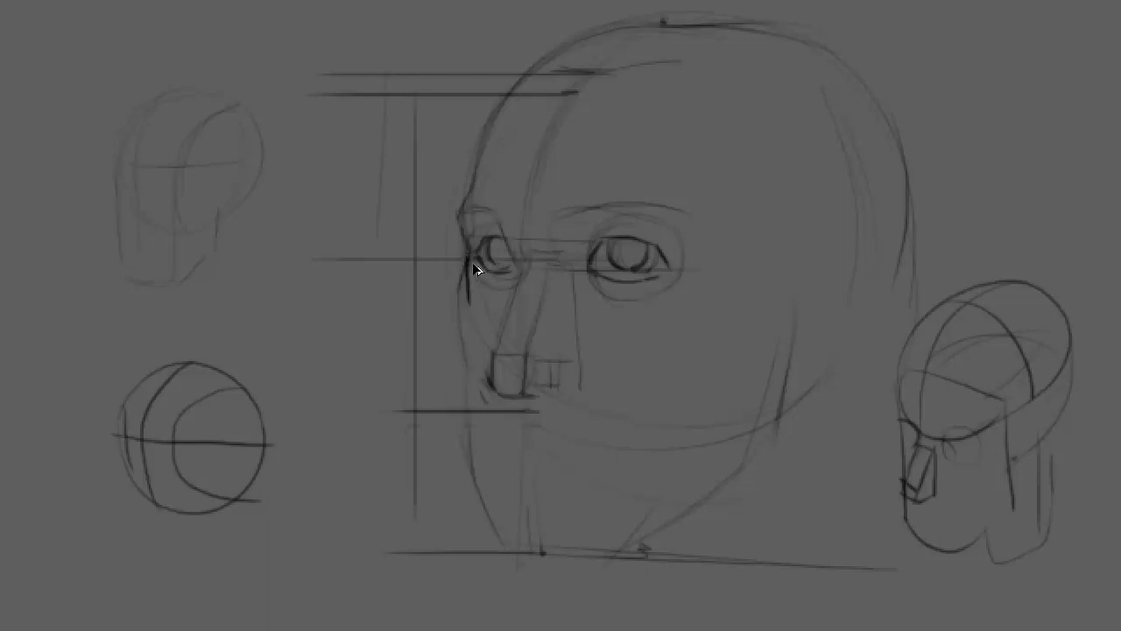
{"action": "key", "text": "ctrl+z"}
Redraw a shorter cheek stroke and add cheek and lower-jaw plane diagonals
{"action": "mouse_move", "coordinate": [472, 250]}
{"action": "left_mouse_down"}
{"action": "mouse_move", "coordinate": [453, 315]}
{"action": "mouse_move", "coordinate": [477, 350]}
{"action": "mouse_move", "coordinate": [458, 387]}
{"action": "mouse_move", "coordinate": [470, 447]}
{"action": "left_mouse_up"}
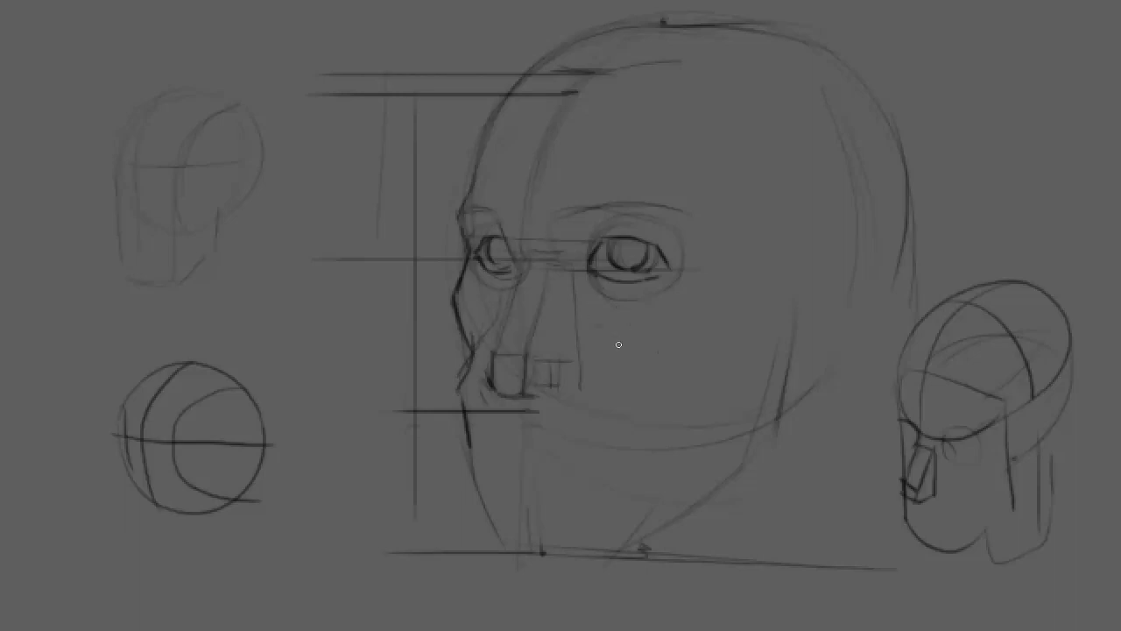
{"action": "left_click_drag", "start_coordinate": [609, 331], "coordinate": [657, 398]}
{"action": "mouse_move", "coordinate": [495, 480]}
{"action": "left_mouse_down"}
{"action": "mouse_move", "coordinate": [565, 491]}
{"action": "mouse_move", "coordinate": [679, 461]}
{"action": "left_mouse_up"}
{"action": "mouse_move", "coordinate": [679, 400]}
{"action": "left_mouse_down"}
{"action": "mouse_move", "coordinate": [709, 362]}
{"action": "mouse_move", "coordinate": [679, 383]}
{"action": "left_mouse_up"}
{"action": "left_click_drag", "start_coordinate": [744, 268], "coordinate": [755, 307]}
Draw the temple curve and an under-nose line, then try and undo a mouth on the diagram
{"action": "left_click_drag", "start_coordinate": [754, 103], "coordinate": [707, 188]}
{"action": "left_click_drag", "start_coordinate": [705, 214], "coordinate": [724, 239]}
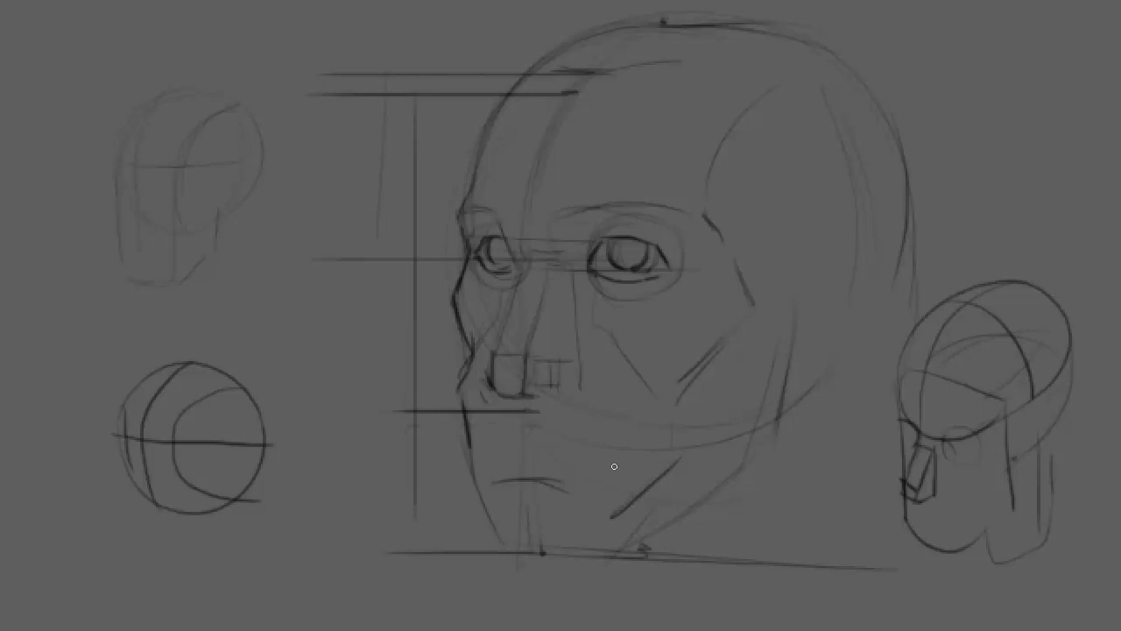
{"action": "left_click_drag", "start_coordinate": [480, 428], "coordinate": [616, 429]}
{"action": "left_click_drag", "start_coordinate": [908, 496], "coordinate": [967, 510]}
{"action": "key", "text": "ctrl+z"}
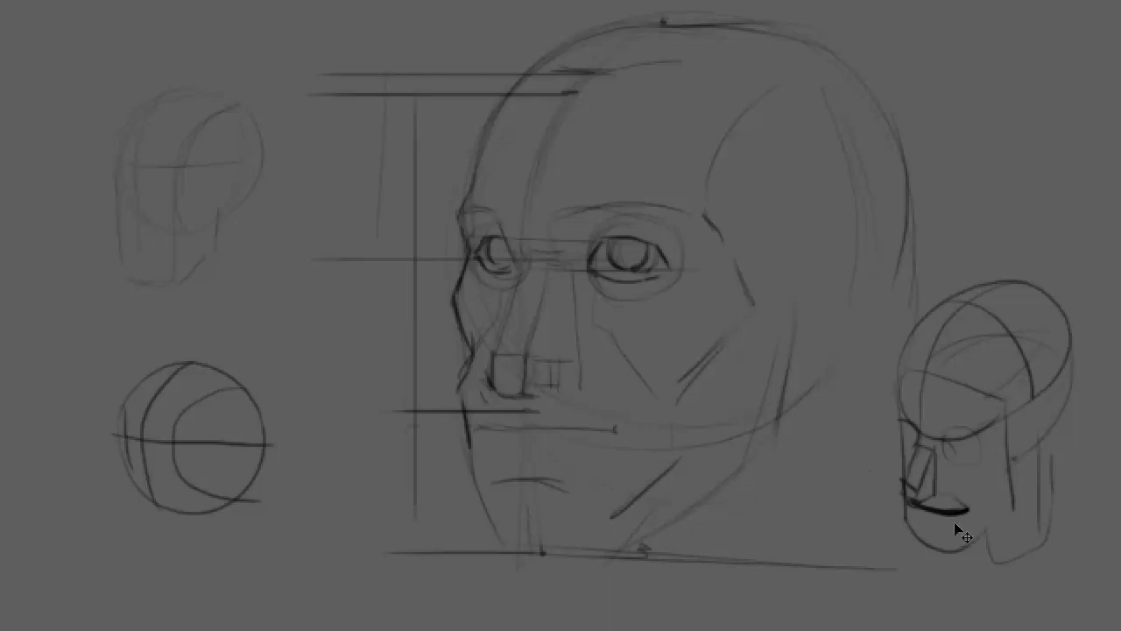
Remove the diagram's mouth stroke and rough in a small tilted head's cranium, jaw and face edge
{"action": "key", "text": "ctrl+z"}
{"action": "mouse_move", "coordinate": [964, 31]}
{"action": "left_mouse_down"}
{"action": "mouse_move", "coordinate": [870, 163]}
{"action": "mouse_move", "coordinate": [914, 138]}
{"action": "mouse_move", "coordinate": [989, 178]}
{"action": "left_mouse_up"}
{"action": "left_click_drag", "start_coordinate": [874, 167], "coordinate": [885, 196]}
{"action": "left_click_drag", "start_coordinate": [981, 177], "coordinate": [1009, 142]}
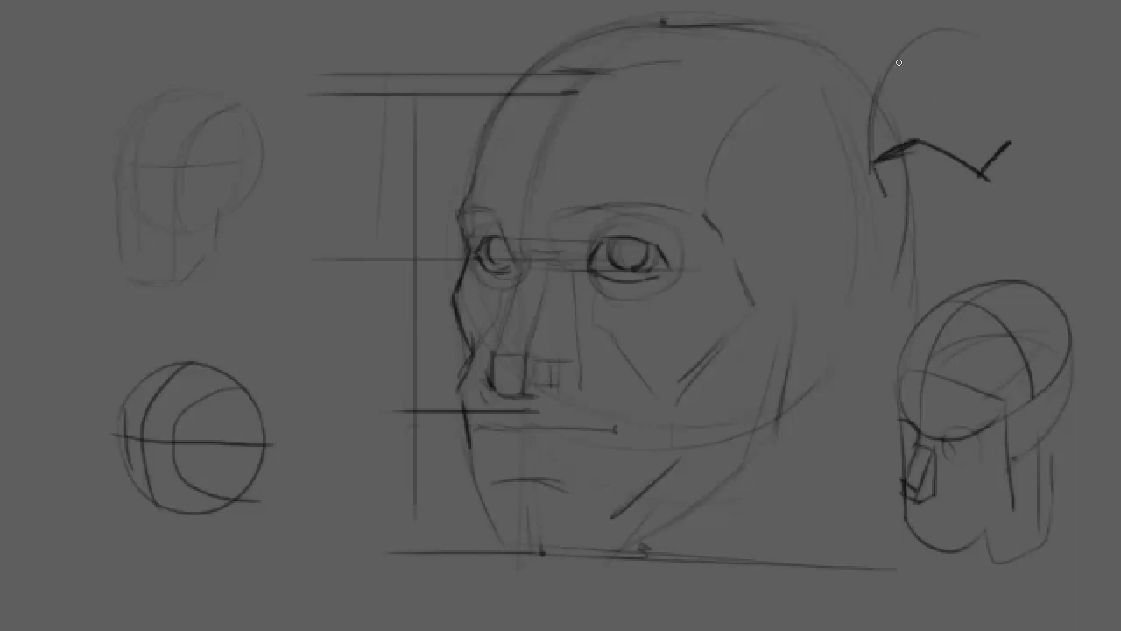
{"action": "mouse_move", "coordinate": [911, 40]}
{"action": "left_mouse_down"}
{"action": "mouse_move", "coordinate": [1062, 95]}
{"action": "mouse_move", "coordinate": [1043, 180]}
{"action": "left_mouse_up"}
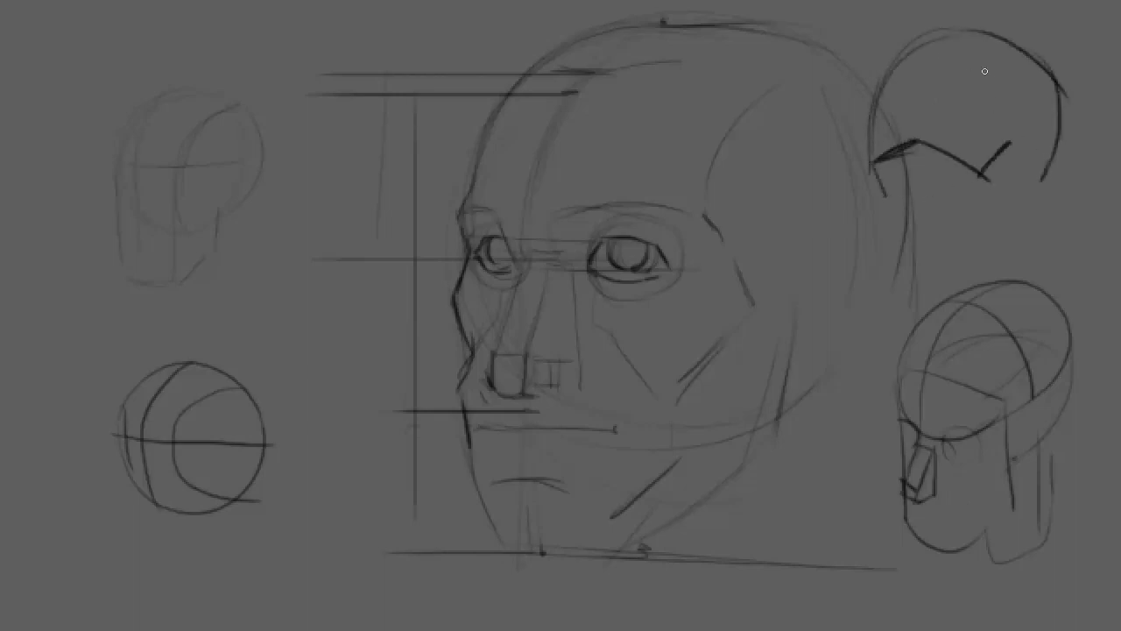
{"action": "left_click_drag", "start_coordinate": [886, 139], "coordinate": [911, 55]}
{"action": "mouse_move", "coordinate": [874, 132]}
{"action": "left_mouse_down"}
{"action": "mouse_move", "coordinate": [897, 112]}
{"action": "mouse_move", "coordinate": [928, 121]}
{"action": "mouse_move", "coordinate": [894, 118]}
{"action": "mouse_move", "coordinate": [904, 126]}
{"action": "left_mouse_up"}
{"action": "left_click_drag", "start_coordinate": [871, 163], "coordinate": [915, 129]}
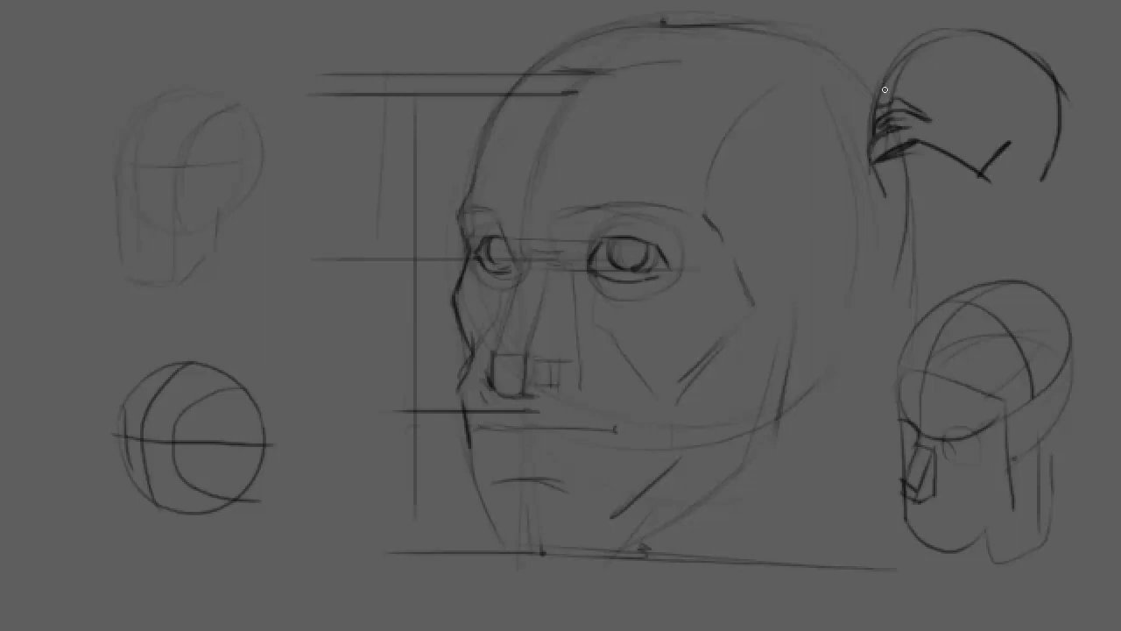
Mark the small head's forehead, brow, eyes and nose, reinforcing the skull and undoing extras
{"action": "mouse_move", "coordinate": [884, 89]}
{"action": "left_mouse_down"}
{"action": "mouse_move", "coordinate": [900, 56]}
{"action": "mouse_move", "coordinate": [971, 44]}
{"action": "mouse_move", "coordinate": [940, 53]}
{"action": "mouse_move", "coordinate": [967, 55]}
{"action": "left_mouse_up"}
{"action": "mouse_move", "coordinate": [976, 74]}
{"action": "left_mouse_down"}
{"action": "mouse_move", "coordinate": [986, 82]}
{"action": "mouse_move", "coordinate": [962, 91]}
{"action": "left_mouse_up"}
{"action": "left_click_drag", "start_coordinate": [962, 91], "coordinate": [964, 121]}
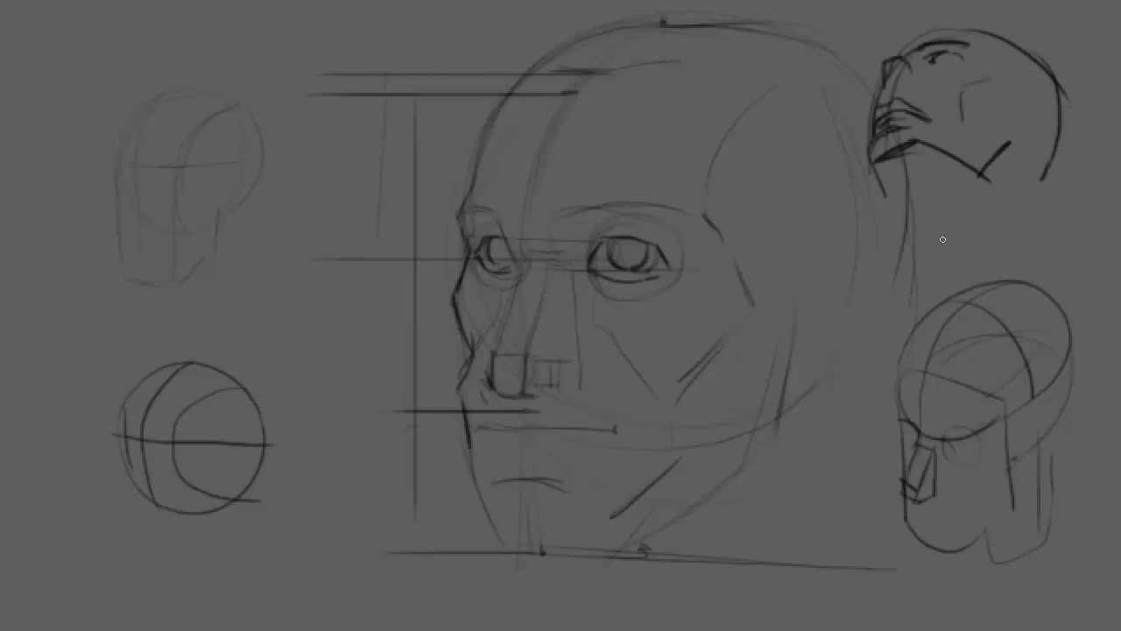
{"action": "mouse_move", "coordinate": [887, 59]}
{"action": "left_mouse_down"}
{"action": "mouse_move", "coordinate": [919, 49]}
{"action": "mouse_move", "coordinate": [960, 64]}
{"action": "left_mouse_up"}
{"action": "mouse_move", "coordinate": [886, 63]}
{"action": "left_mouse_down"}
{"action": "mouse_move", "coordinate": [895, 103]}
{"action": "mouse_move", "coordinate": [876, 96]}
{"action": "left_mouse_up"}
{"action": "mouse_move", "coordinate": [916, 46]}
{"action": "left_mouse_down"}
{"action": "mouse_move", "coordinate": [965, 30]}
{"action": "mouse_move", "coordinate": [1059, 103]}
{"action": "left_mouse_up"}
{"action": "key", "text": "ctrl+z"}
{"action": "key", "text": "ctrl+z"}
{"action": "key", "text": "ctrl+z"}
{"action": "key", "text": "ctrl+z"}
Draw the right eye's lower lid and a thick, rising eyebrow, redrawing it once
{"action": "left_click_drag", "start_coordinate": [593, 282], "coordinate": [615, 301]}
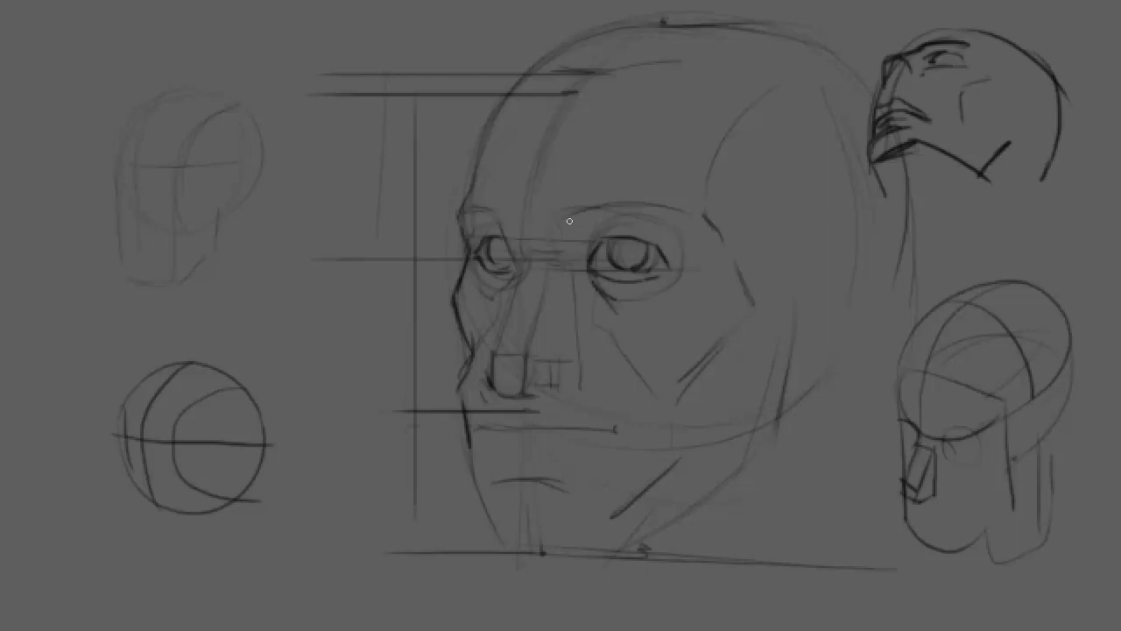
{"action": "mouse_move", "coordinate": [552, 210]}
{"action": "left_mouse_down"}
{"action": "mouse_move", "coordinate": [699, 209]}
{"action": "mouse_move", "coordinate": [630, 200]}
{"action": "left_mouse_up"}
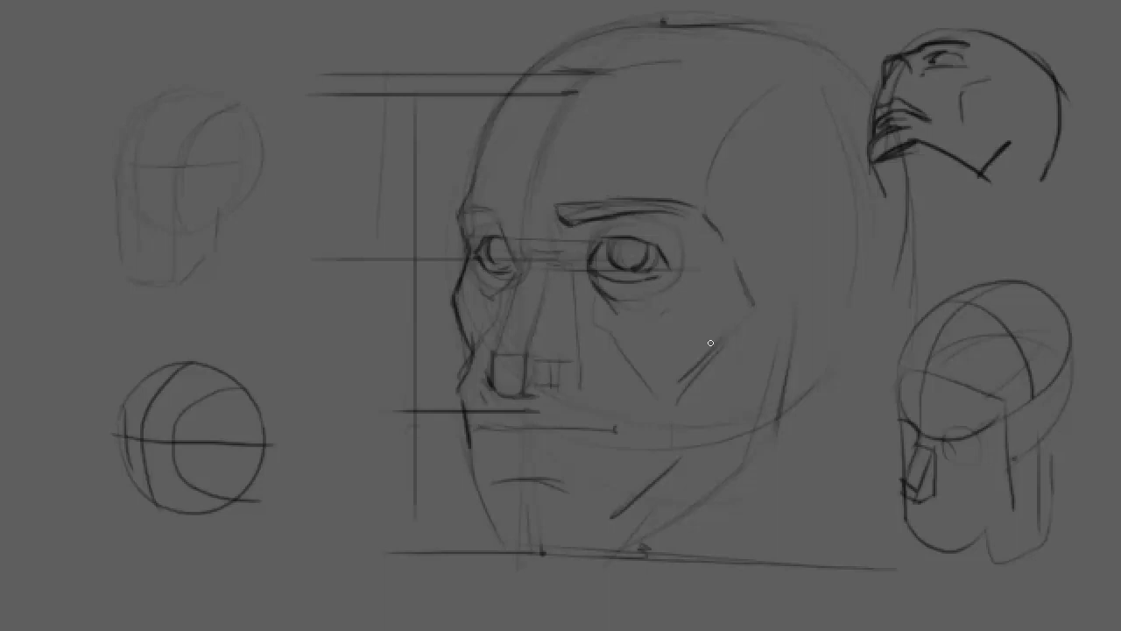
{"action": "key", "text": "ctrl+z"}
{"action": "key", "text": "ctrl+z"}
{"action": "key", "text": "ctrl+z"}
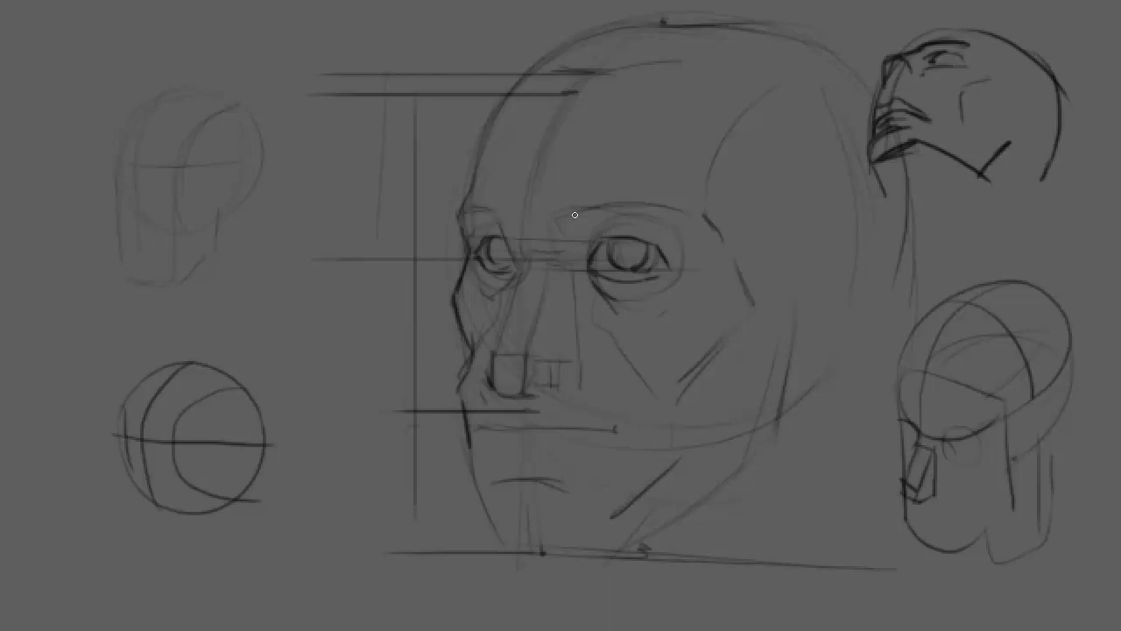
{"action": "left_click_drag", "start_coordinate": [570, 210], "coordinate": [642, 190]}
{"action": "left_click_drag", "start_coordinate": [574, 222], "coordinate": [669, 193]}
{"action": "left_click_drag", "start_coordinate": [589, 219], "coordinate": [687, 184]}
{"action": "mouse_move", "coordinate": [631, 211]}
{"action": "left_mouse_down"}
{"action": "mouse_move", "coordinate": [707, 193]}
{"action": "mouse_move", "coordinate": [719, 237]}
{"action": "left_mouse_up"}
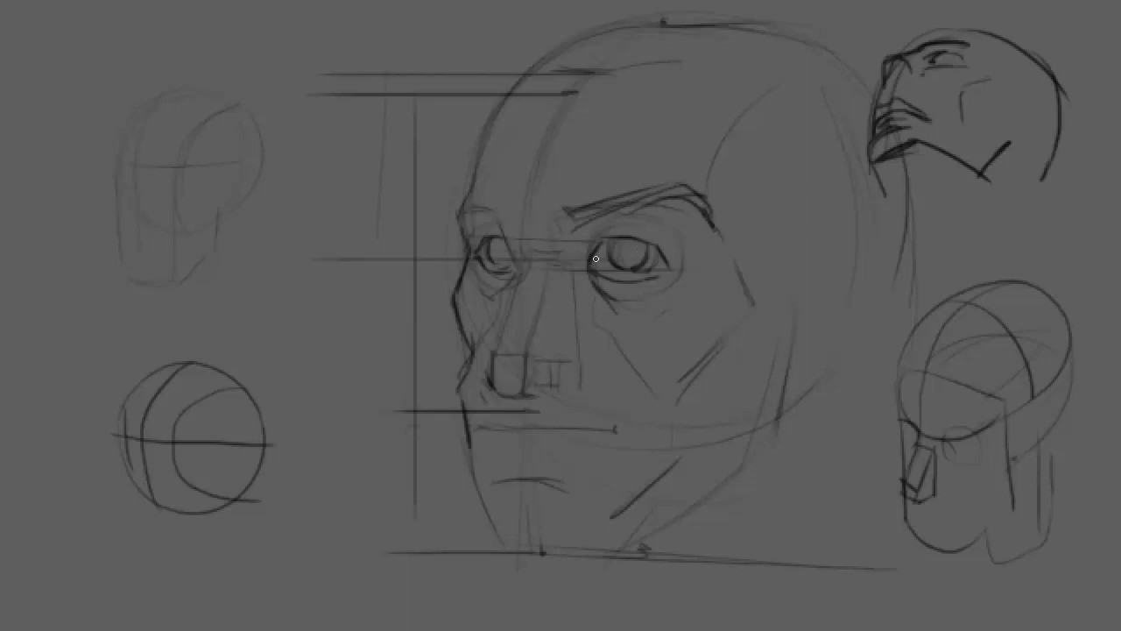
Redraw a shorter forehead hairline and try, then undo, a curve down the cranium's right side
{"action": "mouse_move", "coordinate": [532, 84]}
{"action": "left_mouse_down"}
{"action": "mouse_move", "coordinate": [670, 84]}
{"action": "mouse_move", "coordinate": [740, 108]}
{"action": "left_mouse_up"}
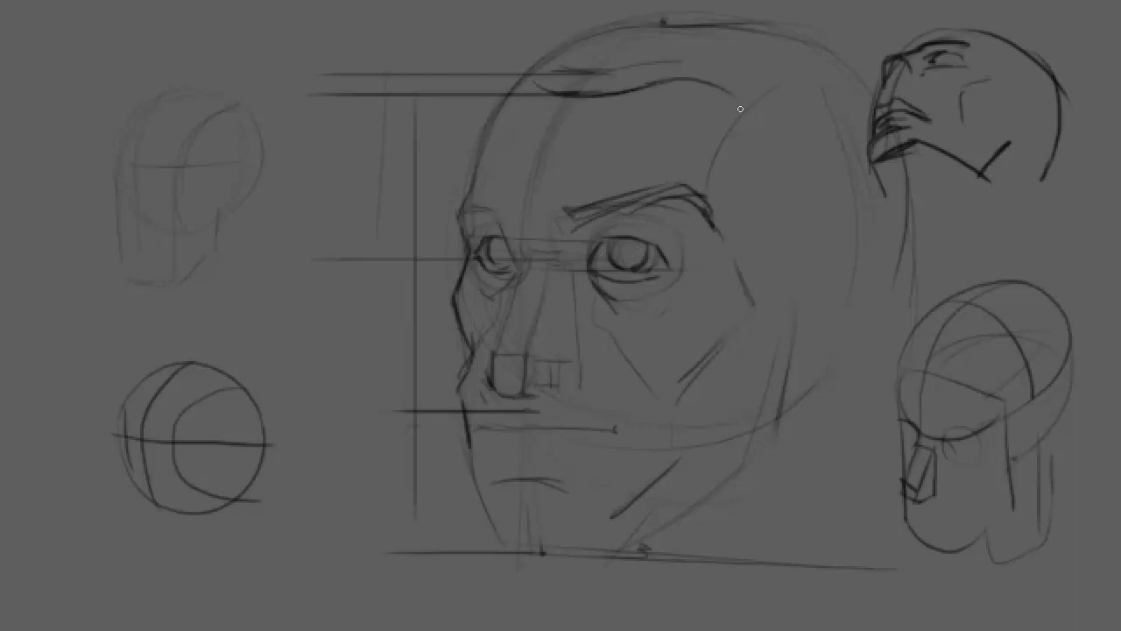
{"action": "key", "text": "ctrl+z"}
{"action": "key", "text": "ctrl+z"}
{"action": "key", "text": "ctrl+z"}
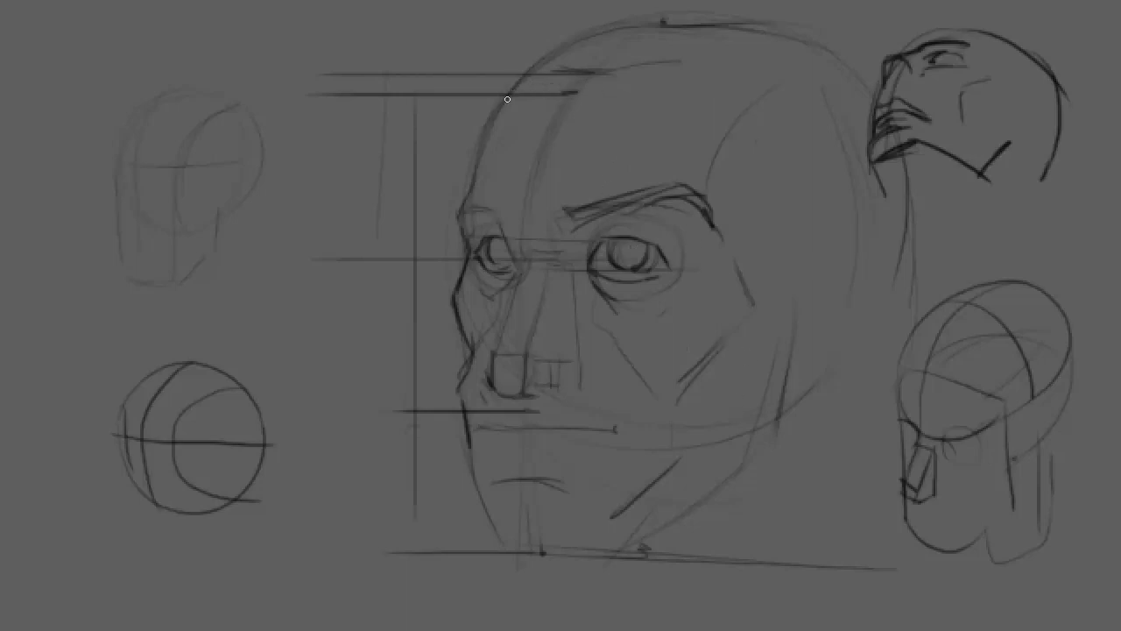
{"action": "left_click_drag", "start_coordinate": [536, 87], "coordinate": [655, 99]}
{"action": "left_click_drag", "start_coordinate": [720, 114], "coordinate": [787, 250]}
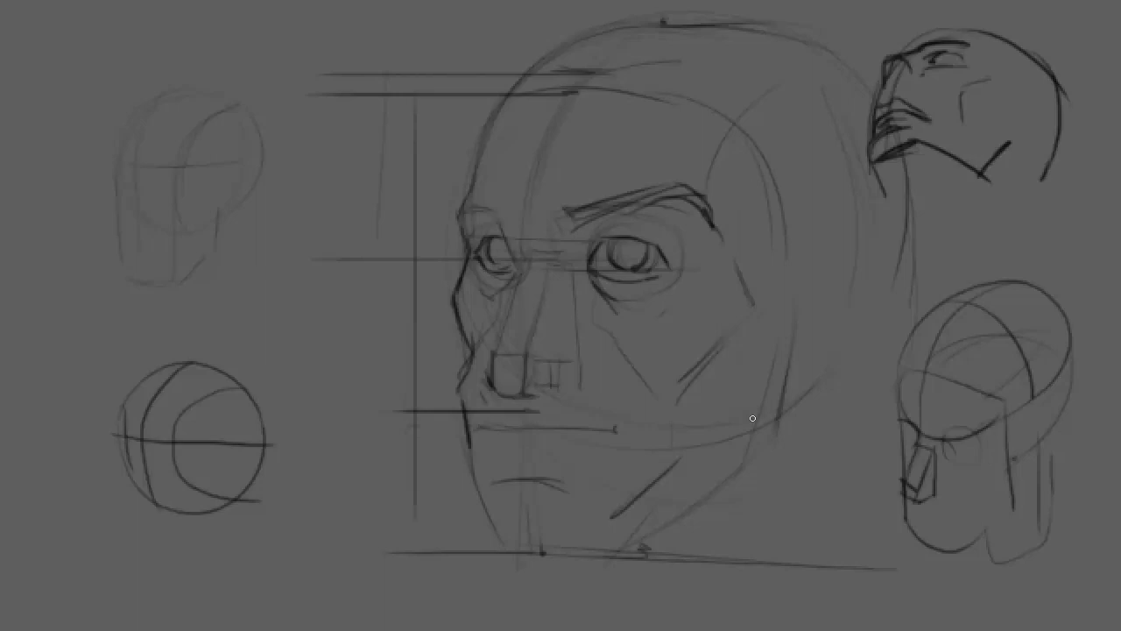
{"action": "key", "text": "ctrl+z"}
{"action": "key", "text": "ctrl+z"}
{"action": "key", "text": "ctrl+z"}
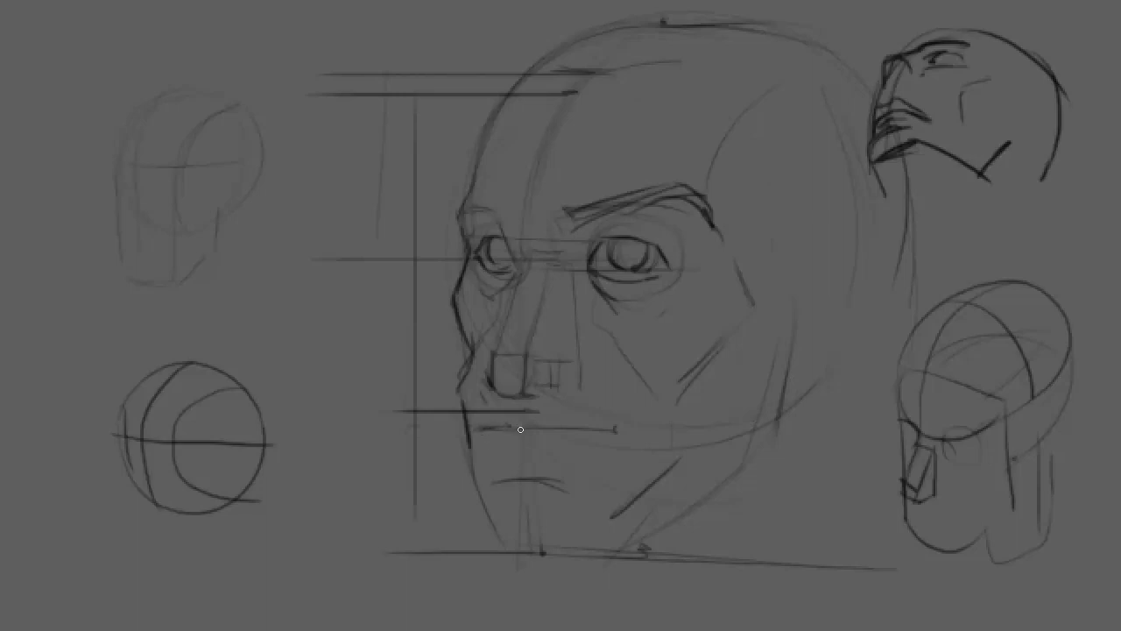
Draw the mouth line, upper lip curve, lower-lip shadow and both darkened mouth corners
{"action": "left_click_drag", "start_coordinate": [504, 424], "coordinate": [619, 429]}
{"action": "left_click_drag", "start_coordinate": [487, 425], "coordinate": [609, 424]}
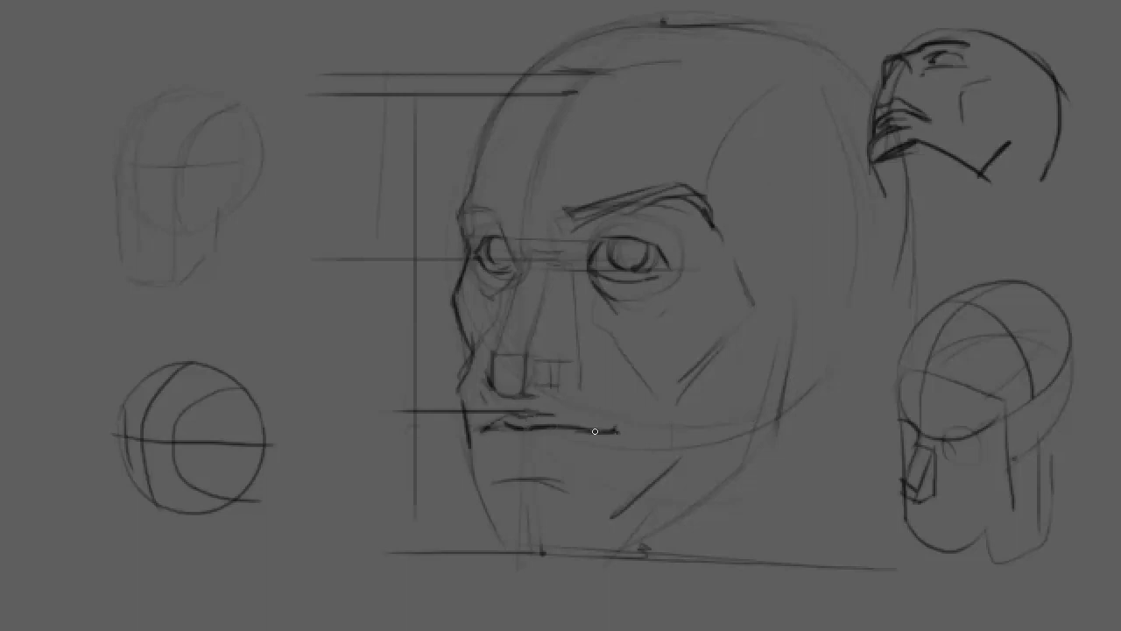
{"action": "left_click_drag", "start_coordinate": [505, 452], "coordinate": [559, 452]}
{"action": "mouse_move", "coordinate": [473, 415]}
{"action": "left_mouse_down"}
{"action": "mouse_move", "coordinate": [466, 450]}
{"action": "mouse_move", "coordinate": [469, 422]}
{"action": "mouse_move", "coordinate": [485, 473]}
{"action": "left_mouse_up"}
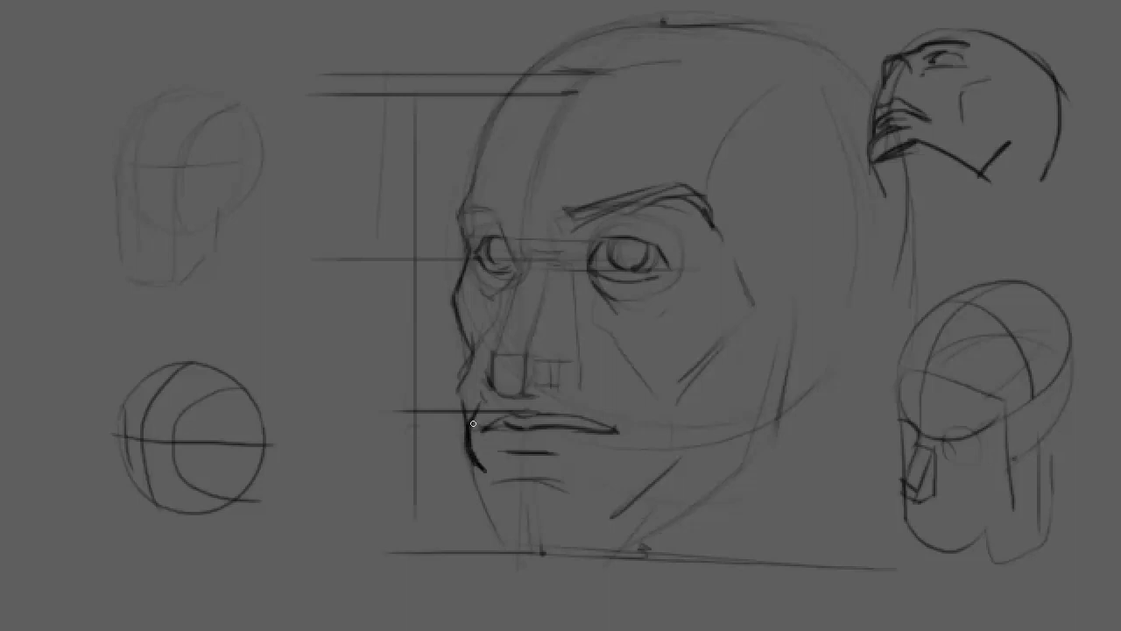
{"action": "left_click_drag", "start_coordinate": [471, 425], "coordinate": [473, 355]}
{"action": "mouse_move", "coordinate": [613, 421]}
{"action": "left_mouse_down"}
{"action": "mouse_move", "coordinate": [623, 444]}
{"action": "mouse_move", "coordinate": [658, 447]}
{"action": "mouse_move", "coordinate": [654, 461]}
{"action": "left_mouse_up"}
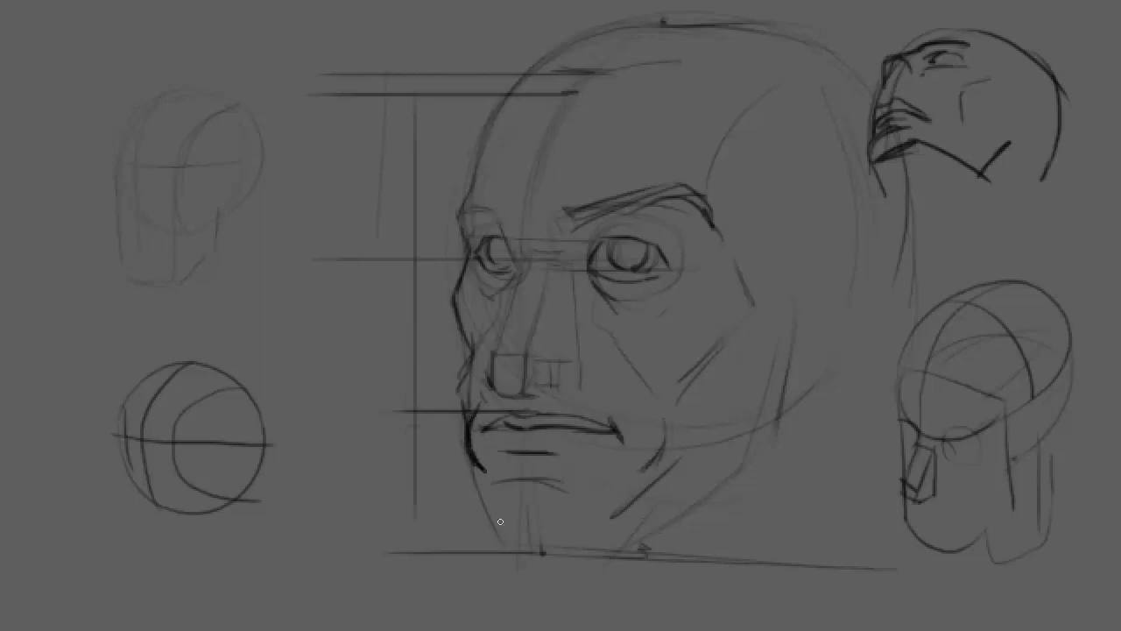
Draw the jaw line curving into the chin and darken the nose-to-lip profile and right jaw
{"action": "left_click_drag", "start_coordinate": [478, 470], "coordinate": [499, 521]}
{"action": "mouse_move", "coordinate": [483, 471]}
{"action": "left_mouse_down"}
{"action": "mouse_move", "coordinate": [504, 531]}
{"action": "mouse_move", "coordinate": [561, 551]}
{"action": "mouse_move", "coordinate": [613, 550]}
{"action": "mouse_move", "coordinate": [764, 463]}
{"action": "mouse_move", "coordinate": [778, 434]}
{"action": "left_mouse_up"}
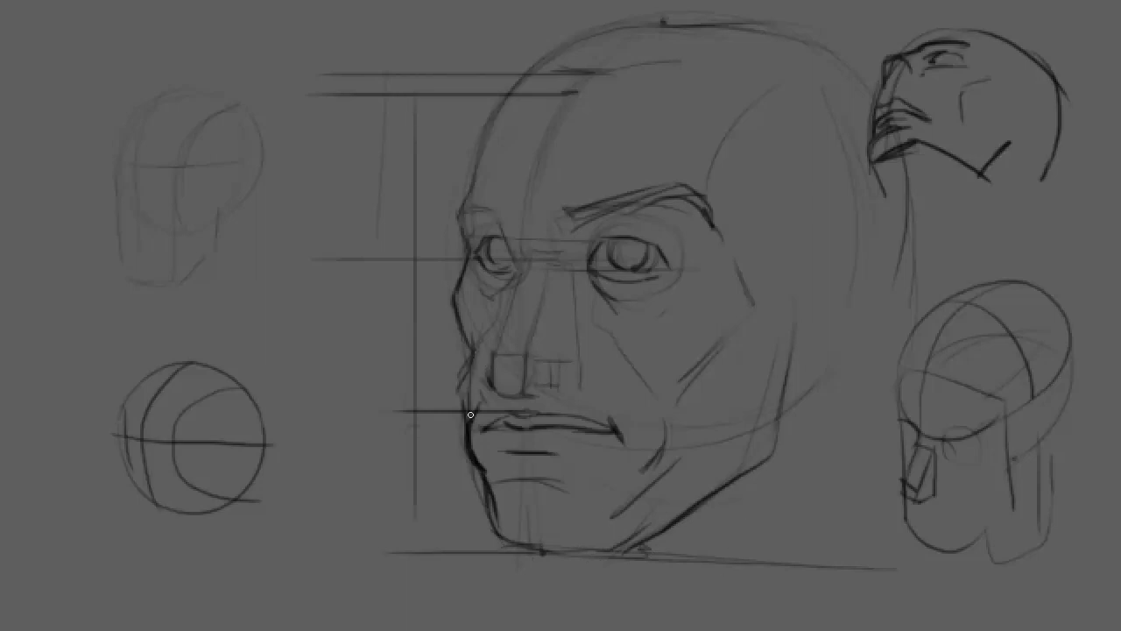
{"action": "left_click_drag", "start_coordinate": [471, 414], "coordinate": [459, 298]}
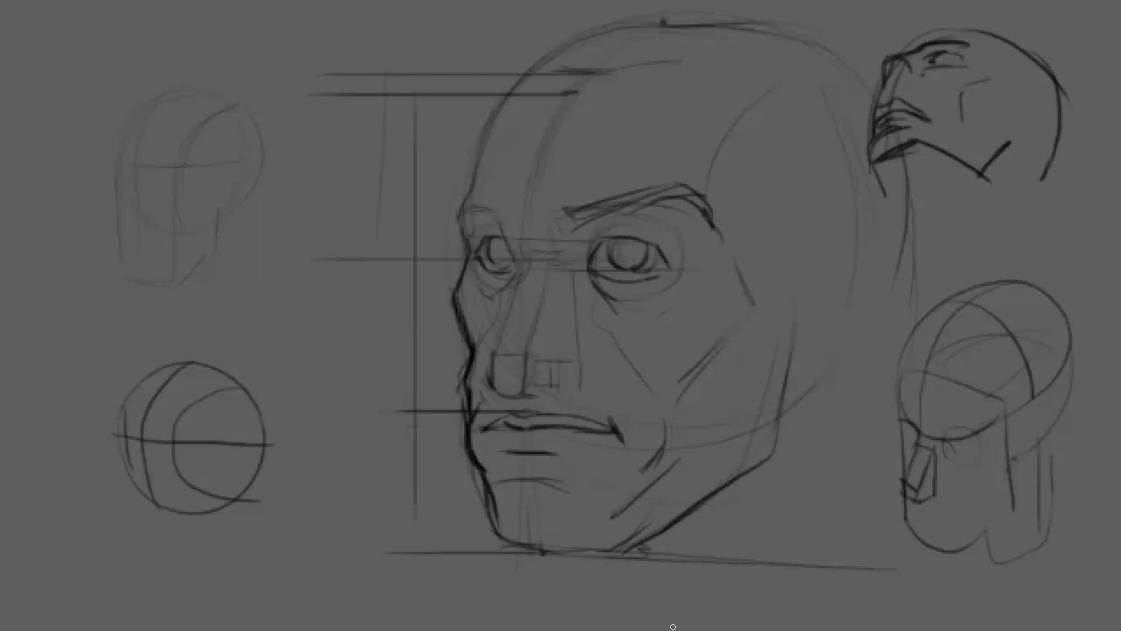
{"action": "left_click_drag", "start_coordinate": [791, 357], "coordinate": [779, 451]}
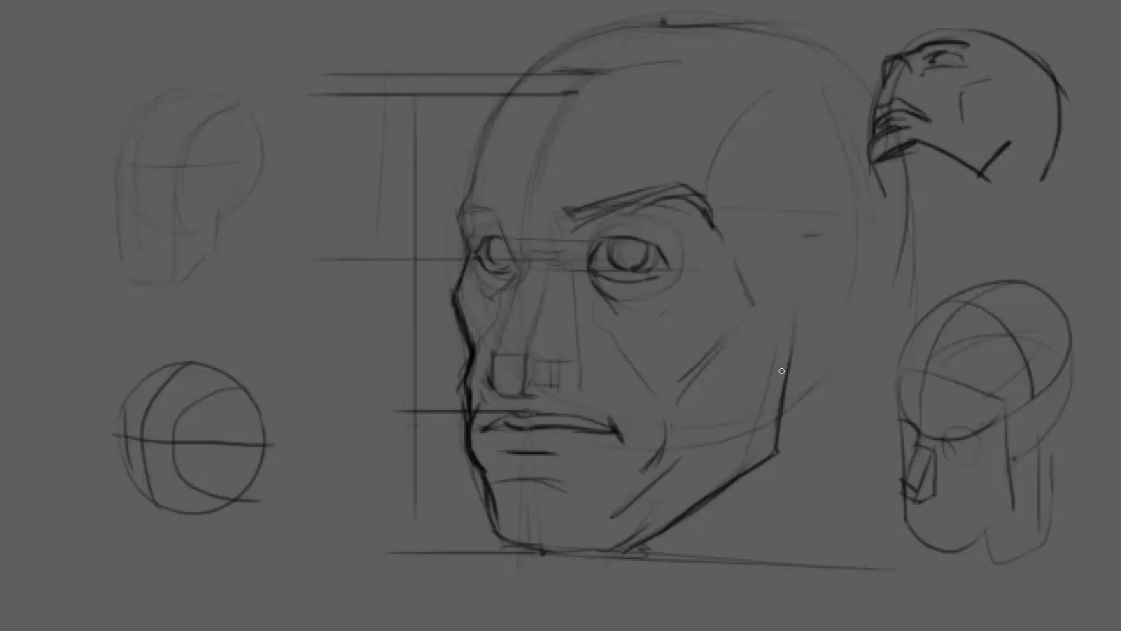
Add a nose-level guideline, sketch the ear and reinforce the head's right side contour
{"action": "left_click_drag", "start_coordinate": [522, 395], "coordinate": [869, 372]}
{"action": "left_click_drag", "start_coordinate": [872, 205], "coordinate": [857, 375]}
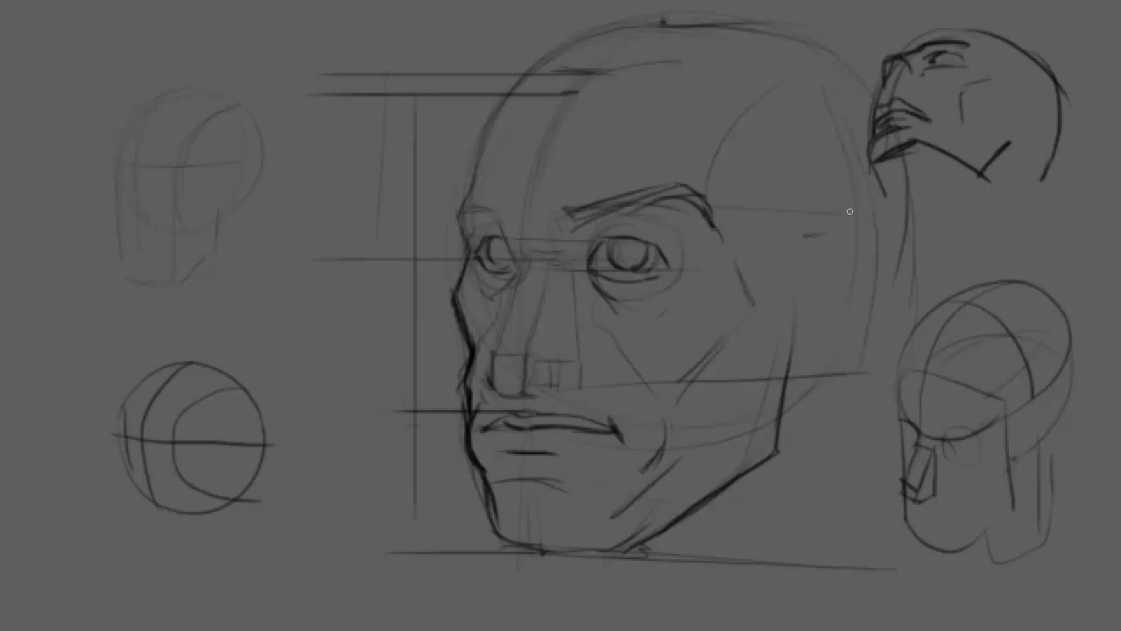
{"action": "left_click_drag", "start_coordinate": [806, 233], "coordinate": [863, 261]}
{"action": "left_click_drag", "start_coordinate": [872, 219], "coordinate": [804, 372]}
{"action": "left_click_drag", "start_coordinate": [878, 262], "coordinate": [822, 367]}
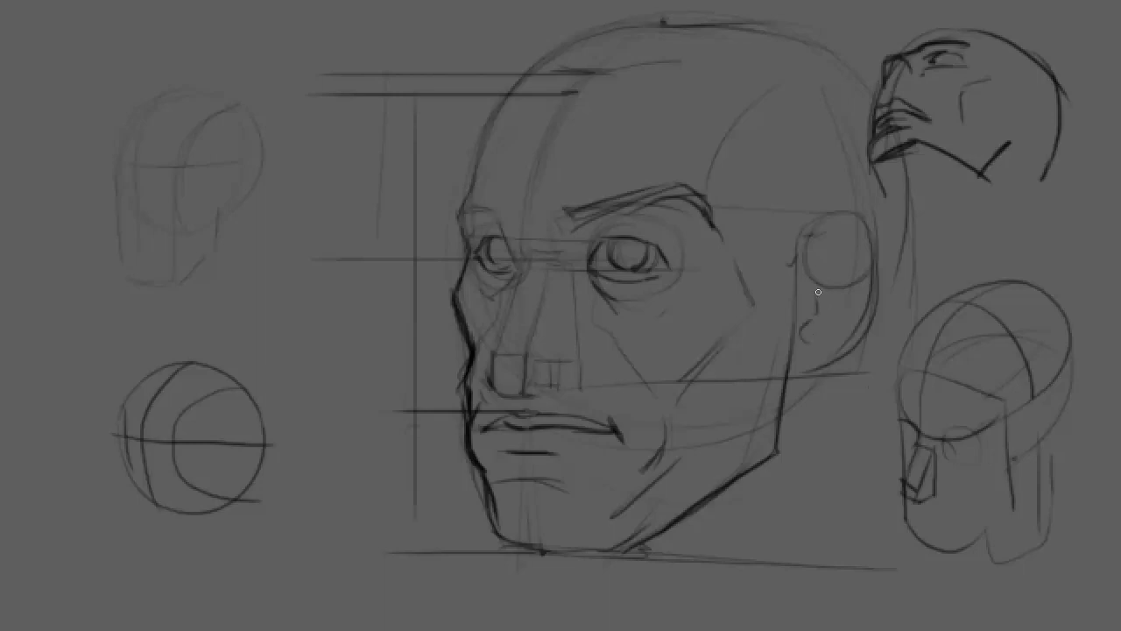
Redraw the ear in darker lines along its top rim, inner fold and lower back edge
{"action": "mouse_move", "coordinate": [807, 235]}
{"action": "left_mouse_down"}
{"action": "mouse_move", "coordinate": [862, 259]}
{"action": "mouse_move", "coordinate": [846, 335]}
{"action": "mouse_move", "coordinate": [803, 349]}
{"action": "left_mouse_up"}
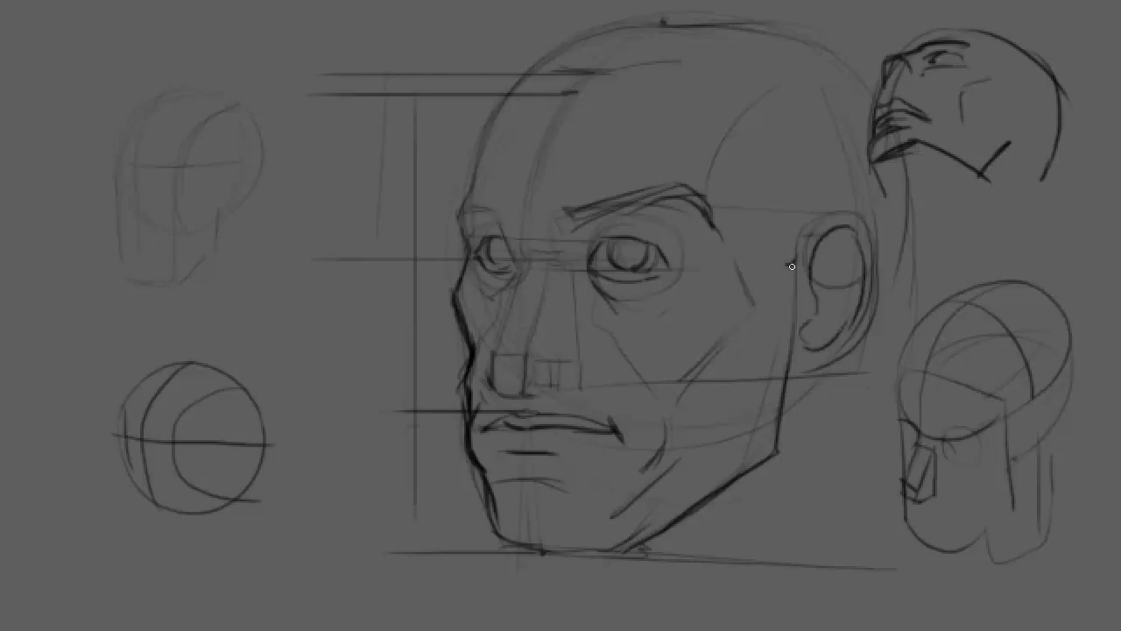
{"action": "mouse_move", "coordinate": [792, 266]}
{"action": "left_mouse_down"}
{"action": "mouse_move", "coordinate": [863, 235]}
{"action": "mouse_move", "coordinate": [857, 261]}
{"action": "mouse_move", "coordinate": [822, 291]}
{"action": "mouse_move", "coordinate": [820, 331]}
{"action": "left_mouse_up"}
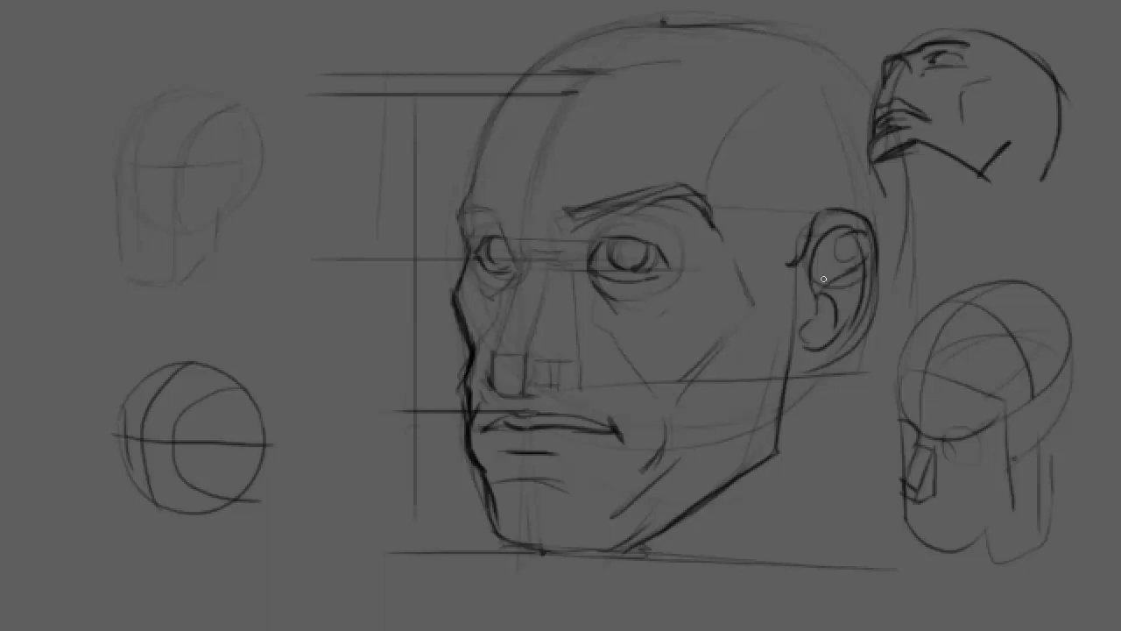
{"action": "left_click_drag", "start_coordinate": [824, 279], "coordinate": [811, 286]}
{"action": "left_click_drag", "start_coordinate": [795, 386], "coordinate": [883, 306]}
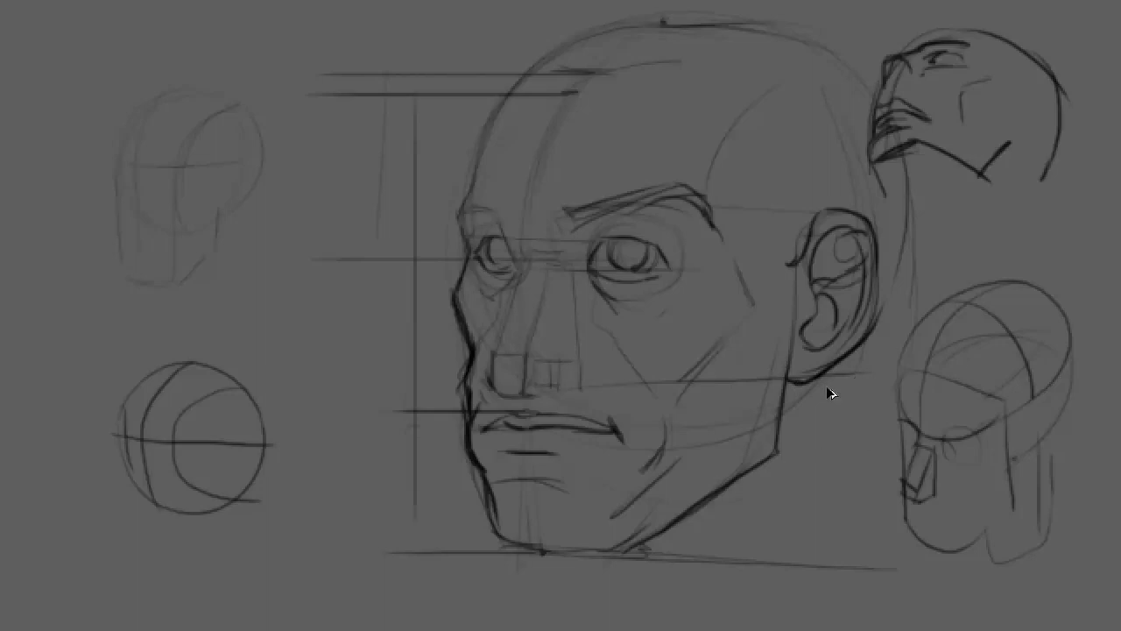
Join the ear bottom to the jaw and reinforce both eyebrow edges
{"action": "left_click_drag", "start_coordinate": [781, 401], "coordinate": [872, 321]}
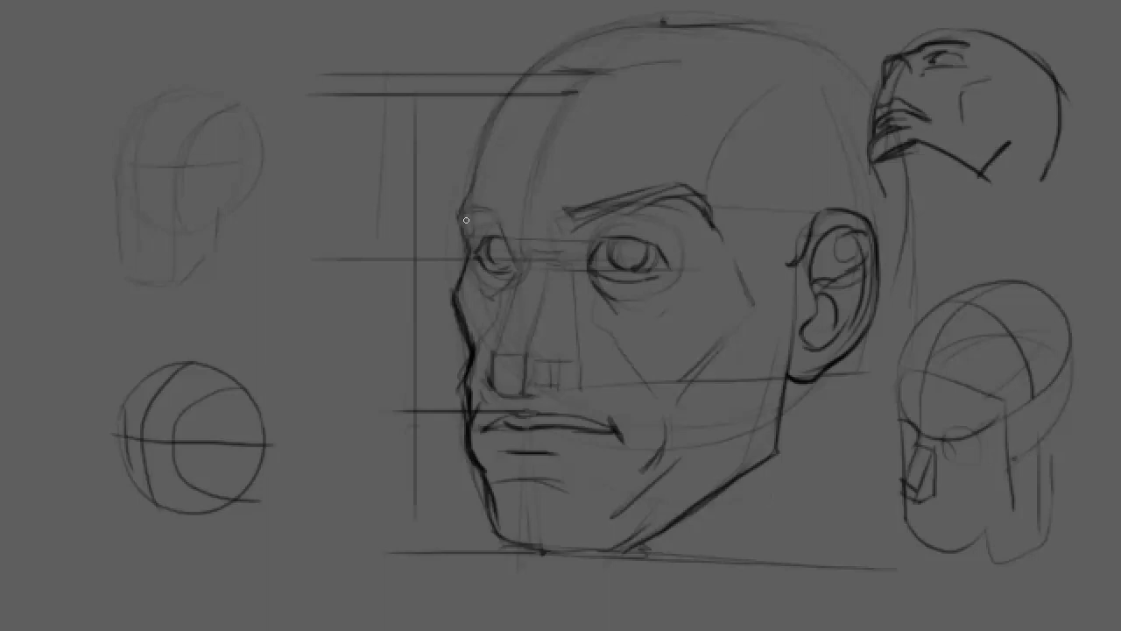
{"action": "left_click_drag", "start_coordinate": [466, 220], "coordinate": [494, 215]}
{"action": "mouse_move", "coordinate": [572, 220]}
{"action": "left_mouse_down"}
{"action": "mouse_move", "coordinate": [673, 212]}
{"action": "mouse_move", "coordinate": [685, 200]}
{"action": "left_mouse_up"}
{"action": "mouse_move", "coordinate": [597, 189]}
{"action": "left_mouse_down"}
{"action": "mouse_move", "coordinate": [689, 188]}
{"action": "mouse_move", "coordinate": [714, 218]}
{"action": "mouse_move", "coordinate": [707, 211]}
{"action": "left_mouse_up"}
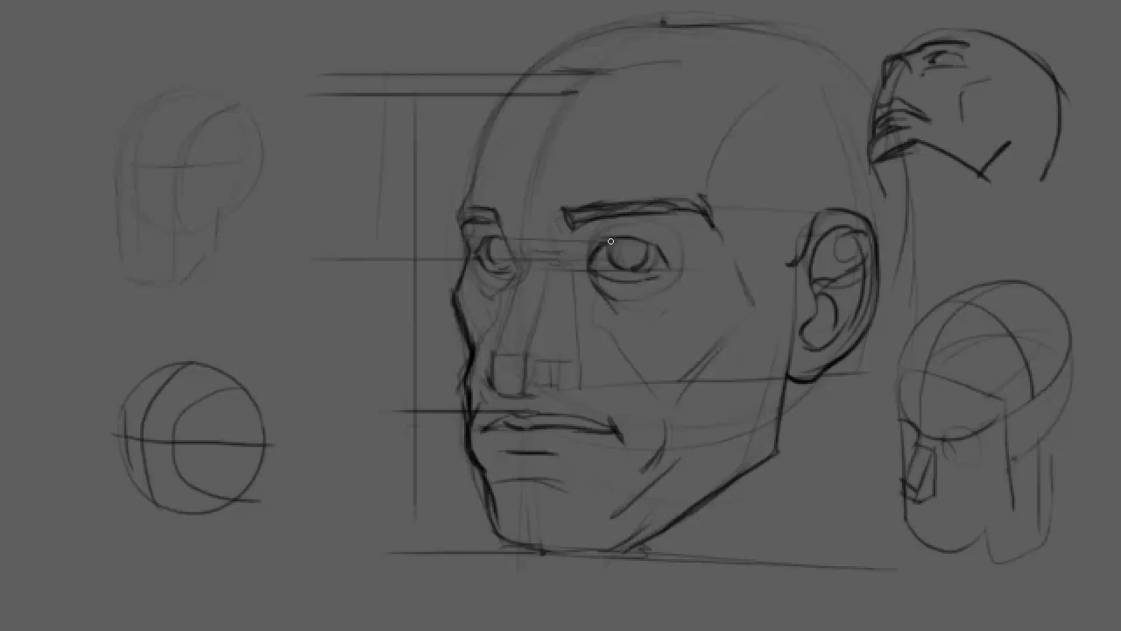
Thicken the right upper eyelid and draw the line from the inner eye corner down the nose
{"action": "mouse_move", "coordinate": [611, 241]}
{"action": "left_mouse_down"}
{"action": "mouse_move", "coordinate": [655, 244]}
{"action": "mouse_move", "coordinate": [670, 267]}
{"action": "left_mouse_up"}
{"action": "mouse_move", "coordinate": [627, 230]}
{"action": "left_mouse_down"}
{"action": "mouse_move", "coordinate": [664, 235]}
{"action": "mouse_move", "coordinate": [674, 249]}
{"action": "left_mouse_up"}
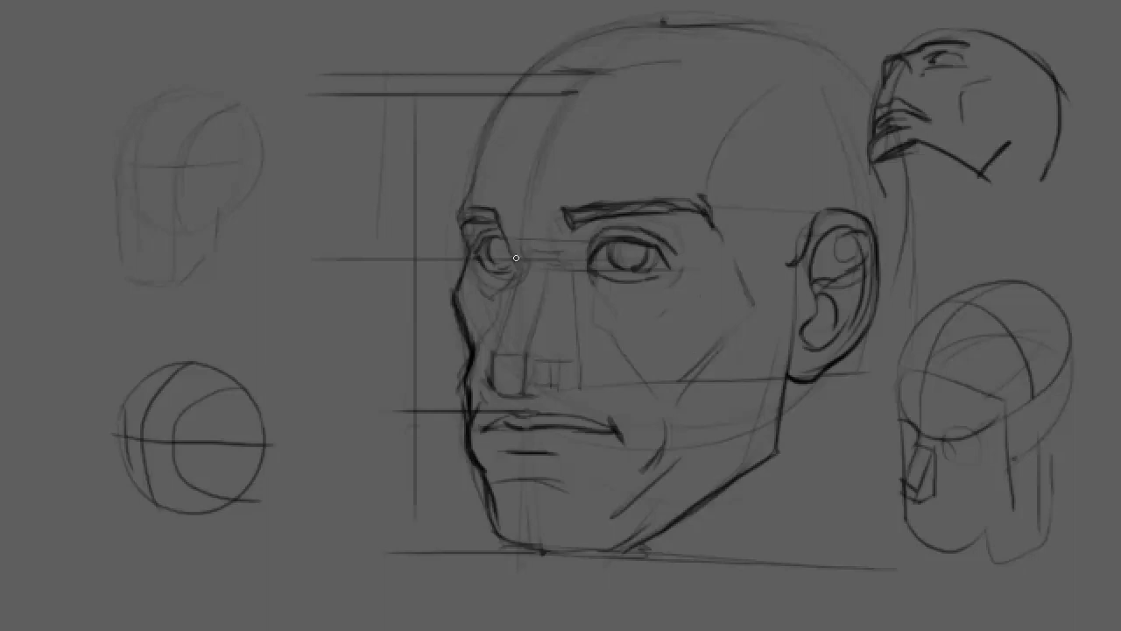
{"action": "mouse_move", "coordinate": [508, 239]}
{"action": "left_mouse_down"}
{"action": "mouse_move", "coordinate": [486, 389]}
{"action": "mouse_move", "coordinate": [580, 385]}
{"action": "mouse_move", "coordinate": [598, 354]}
{"action": "left_mouse_up"}
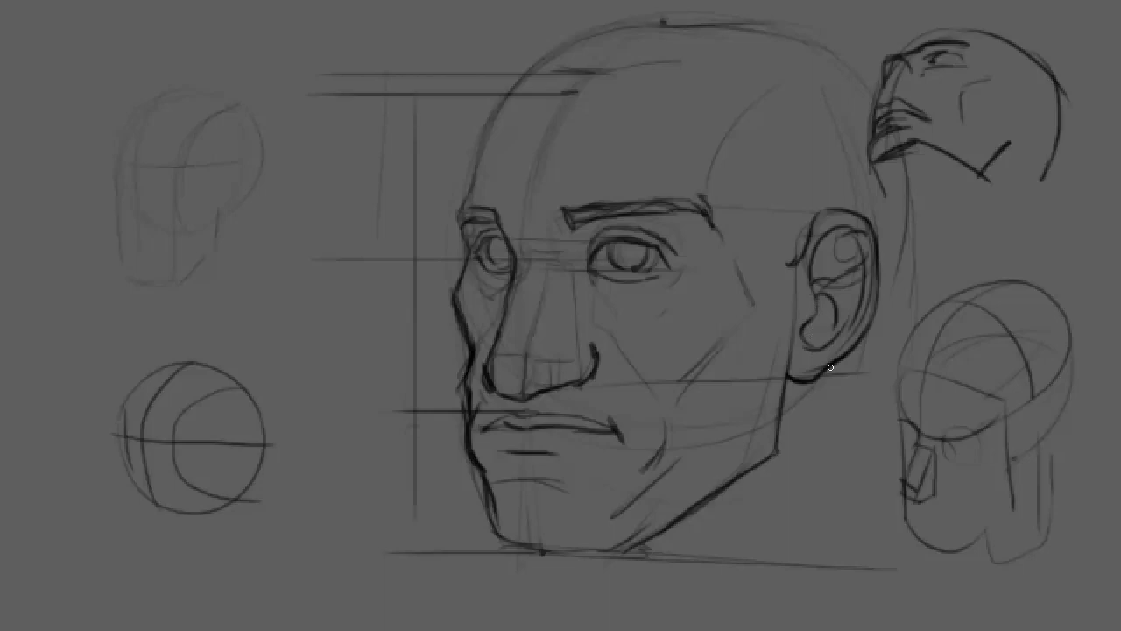
Darken the sketch with a Hue/Saturation lightness of -23
{"action": "key", "text": "ctrl+shift+n"}
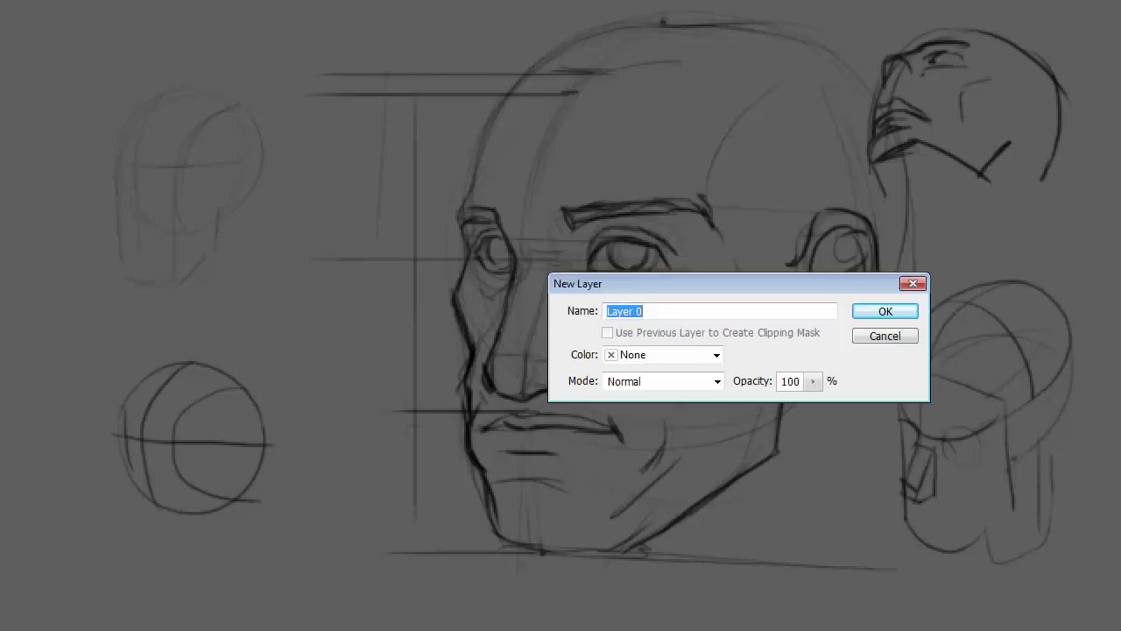
{"action": "left_click", "coordinate": [900, 341]}
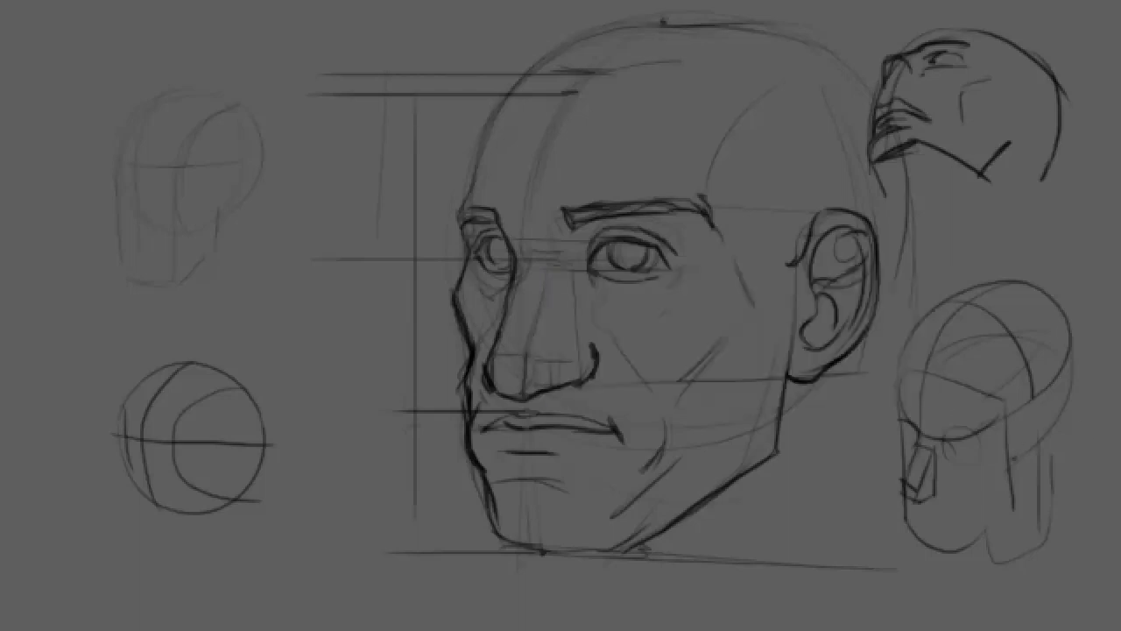
{"action": "key", "text": "ctrl+u"}
{"action": "left_click_drag", "start_coordinate": [892, 252], "coordinate": [872, 252]}
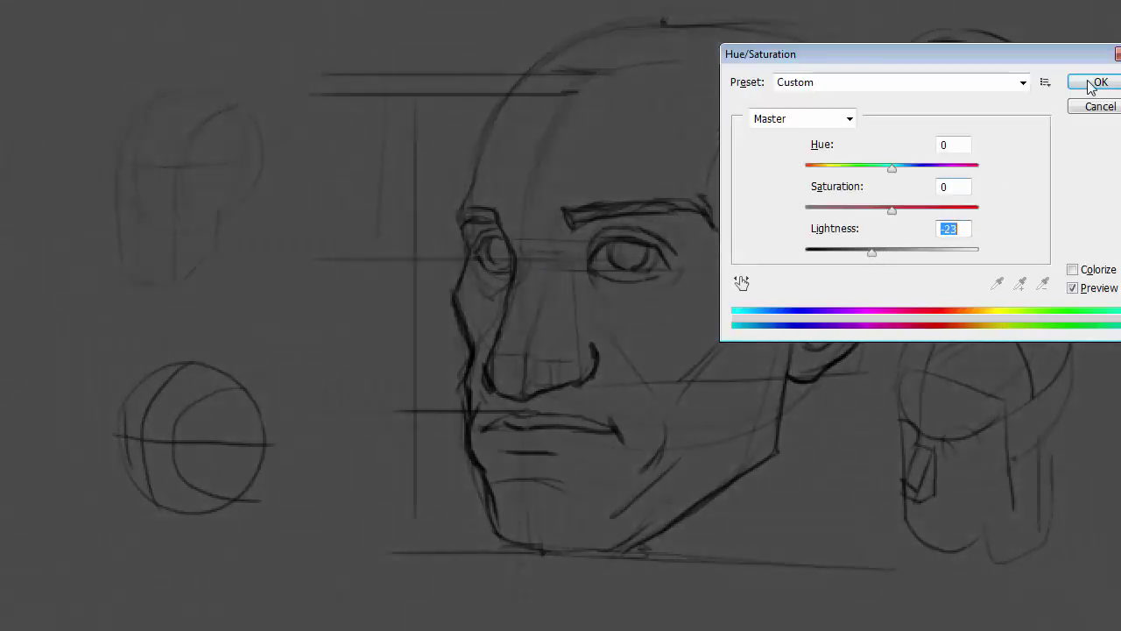
{"action": "left_click", "coordinate": [1095, 83]}
Add Layer 3 and switch to a 26 px, 65% hardness brush
{"action": "key", "text": "ctrl+shift+n"}
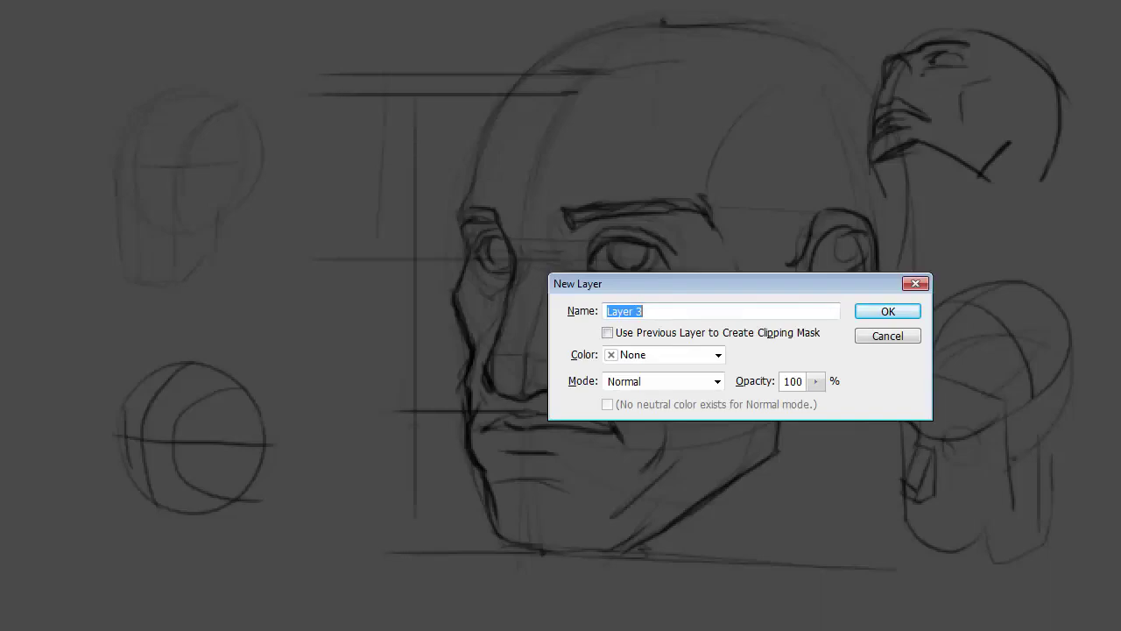
{"action": "key", "text": "Return"}
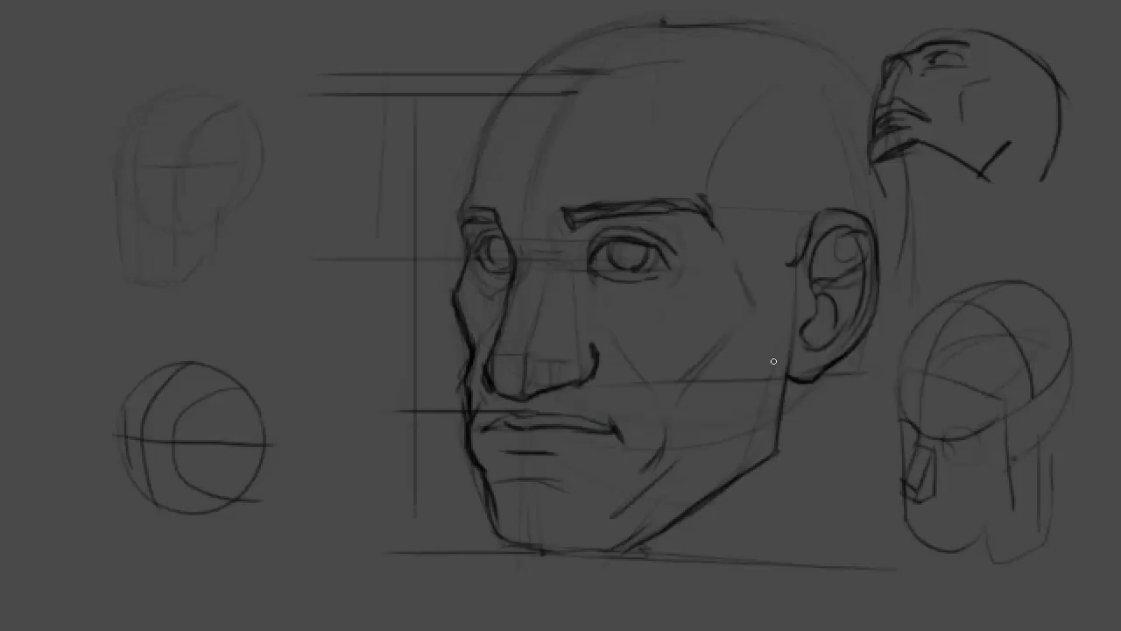
{"action": "right_click", "coordinate": [773, 266]}
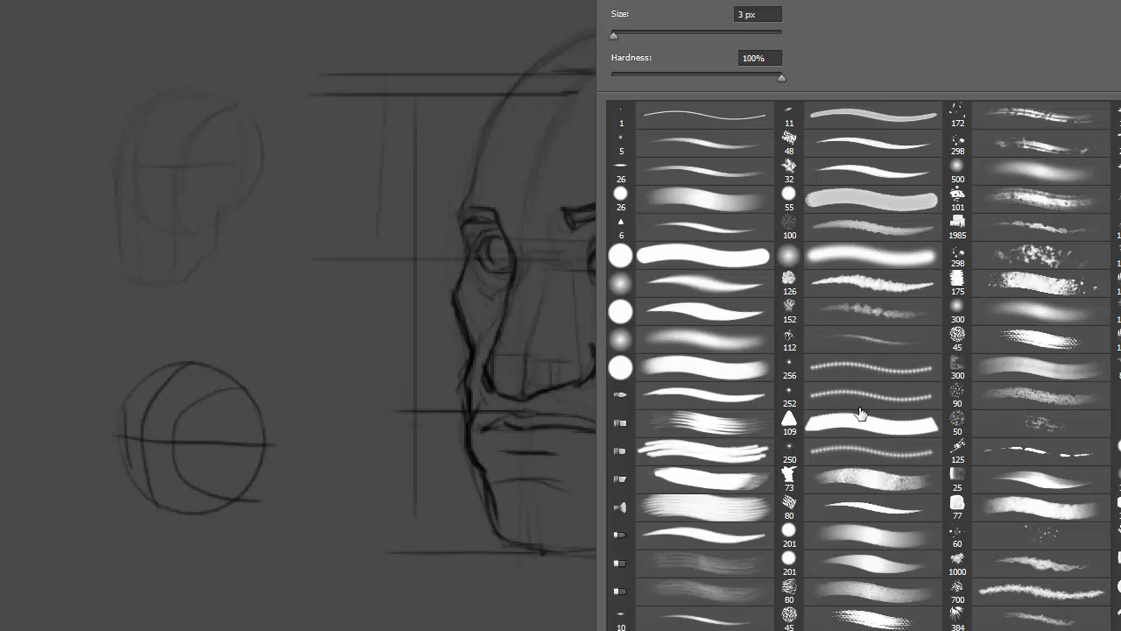
{"action": "left_click", "coordinate": [712, 156]}
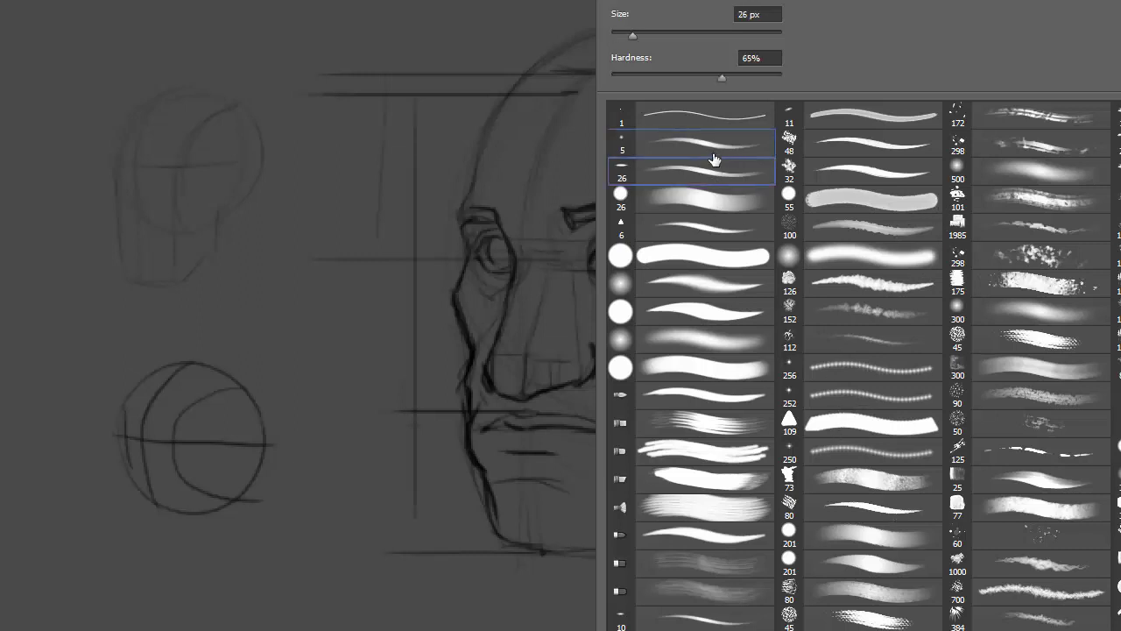
{"action": "right_click", "coordinate": [539, 301], "text": "alt"}
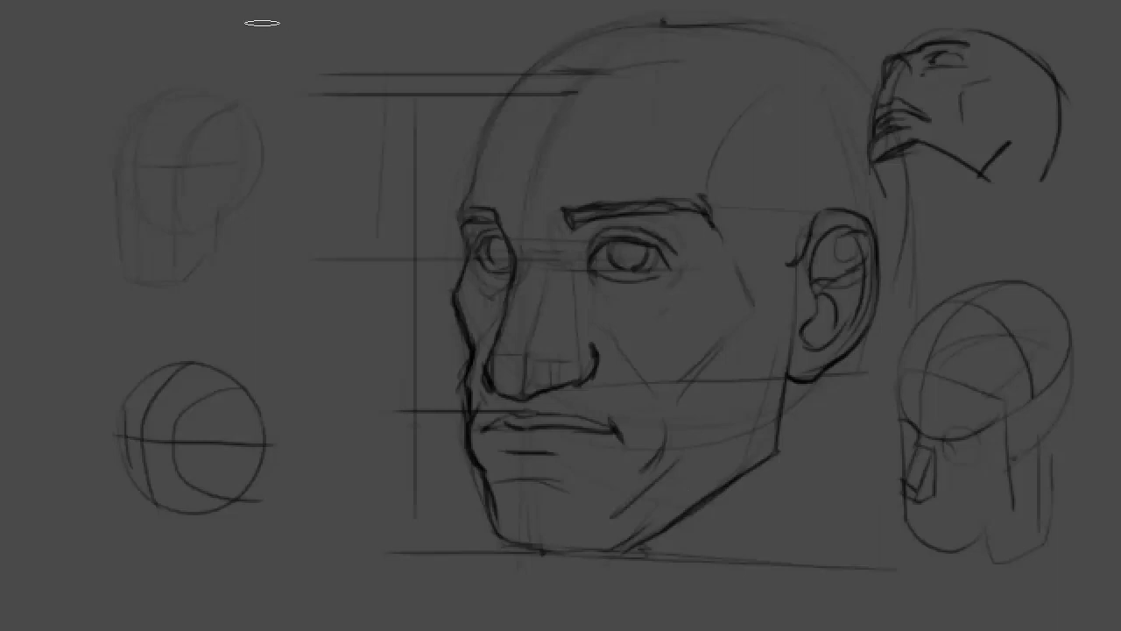
Paint a light-direction arrow, then shade the shadowed cheek, jaw and nose sides
{"action": "left_click_drag", "start_coordinate": [263, 23], "coordinate": [333, 88]}
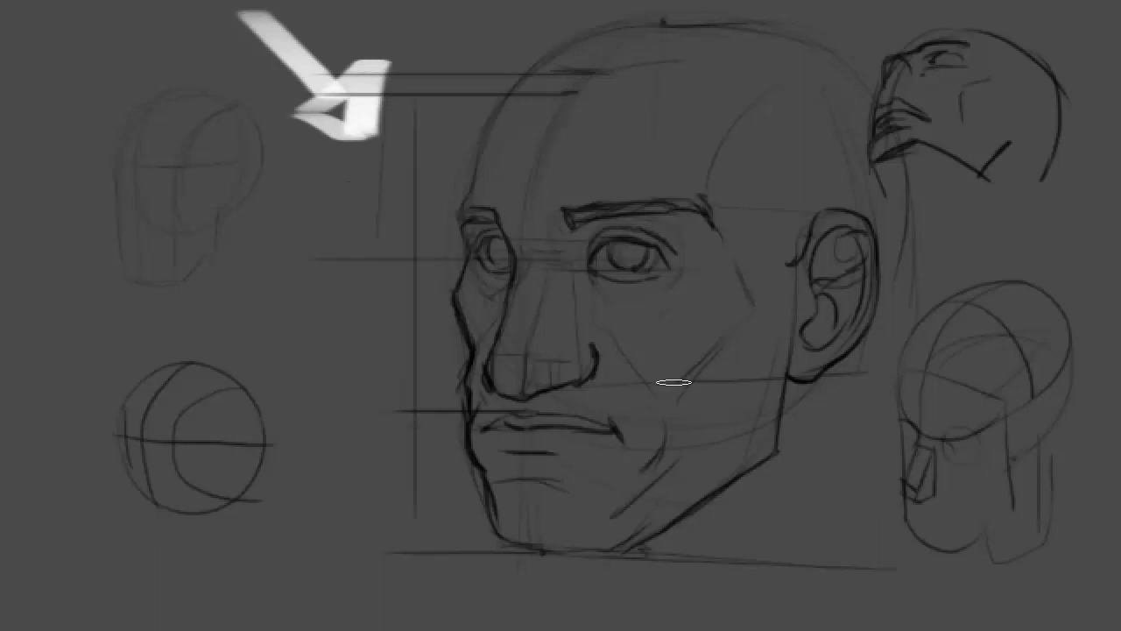
{"action": "mouse_move", "coordinate": [728, 347]}
{"action": "left_mouse_down"}
{"action": "mouse_move", "coordinate": [716, 391]}
{"action": "mouse_move", "coordinate": [731, 343]}
{"action": "mouse_move", "coordinate": [761, 400]}
{"action": "mouse_move", "coordinate": [747, 435]}
{"action": "mouse_move", "coordinate": [656, 520]}
{"action": "mouse_move", "coordinate": [703, 456]}
{"action": "mouse_move", "coordinate": [674, 491]}
{"action": "mouse_move", "coordinate": [765, 418]}
{"action": "mouse_move", "coordinate": [758, 290]}
{"action": "mouse_move", "coordinate": [728, 163]}
{"action": "mouse_move", "coordinate": [861, 92]}
{"action": "mouse_move", "coordinate": [808, 185]}
{"action": "mouse_move", "coordinate": [814, 203]}
{"action": "mouse_move", "coordinate": [849, 90]}
{"action": "mouse_move", "coordinate": [860, 211]}
{"action": "mouse_move", "coordinate": [876, 143]}
{"action": "mouse_move", "coordinate": [858, 290]}
{"action": "mouse_move", "coordinate": [775, 429]}
{"action": "left_mouse_up"}
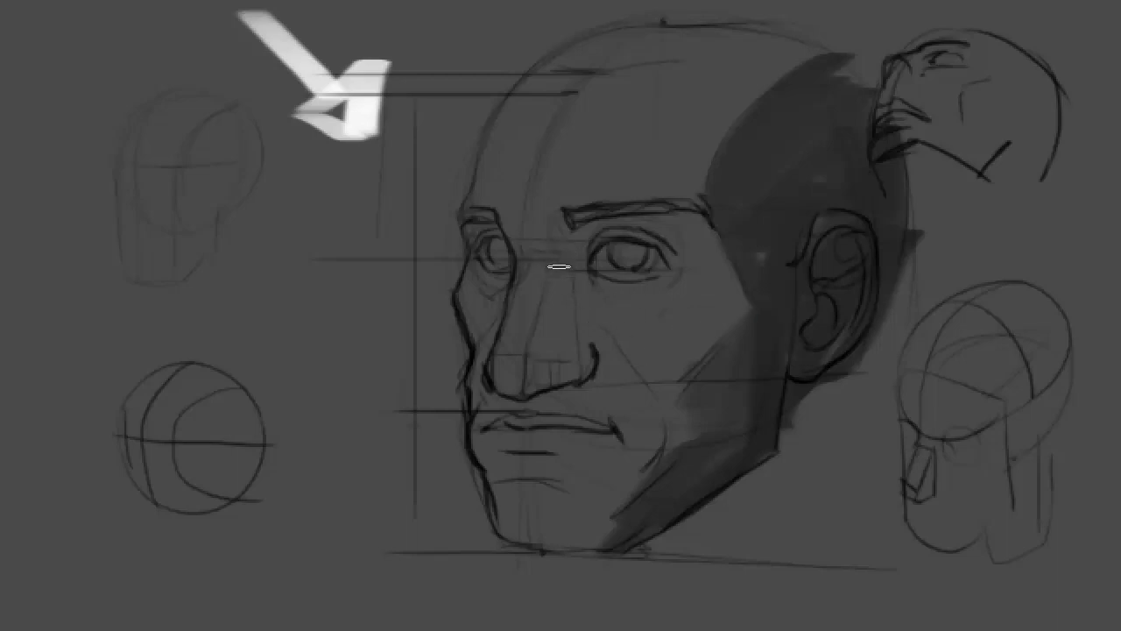
{"action": "mouse_move", "coordinate": [559, 266]}
{"action": "left_mouse_down"}
{"action": "mouse_move", "coordinate": [528, 389]}
{"action": "mouse_move", "coordinate": [560, 264]}
{"action": "mouse_move", "coordinate": [549, 371]}
{"action": "left_mouse_up"}
{"action": "mouse_move", "coordinate": [548, 370]}
{"action": "left_mouse_down"}
{"action": "mouse_move", "coordinate": [566, 280]}
{"action": "mouse_move", "coordinate": [578, 382]}
{"action": "left_mouse_up"}
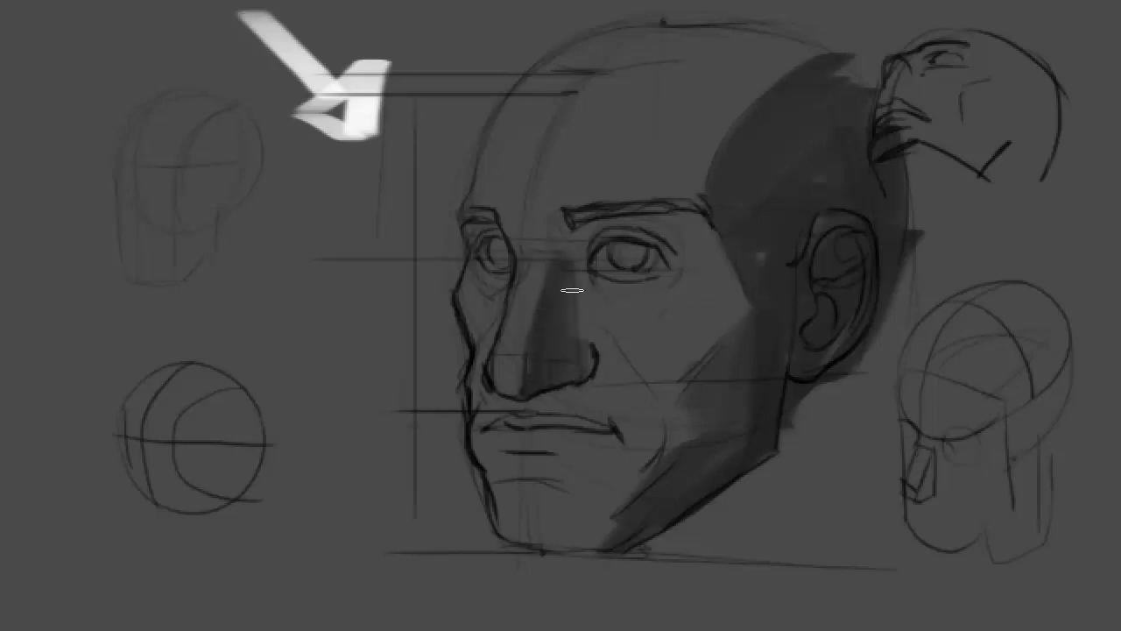
{"action": "left_click_drag", "start_coordinate": [570, 288], "coordinate": [580, 342]}
{"action": "mouse_move", "coordinate": [570, 240]}
{"action": "left_mouse_down"}
{"action": "mouse_move", "coordinate": [582, 272]}
{"action": "mouse_move", "coordinate": [644, 219]}
{"action": "mouse_move", "coordinate": [701, 220]}
{"action": "left_mouse_up"}
{"action": "mouse_move", "coordinate": [542, 393]}
{"action": "left_mouse_down"}
{"action": "mouse_move", "coordinate": [551, 403]}
{"action": "mouse_move", "coordinate": [584, 376]}
{"action": "mouse_move", "coordinate": [590, 348]}
{"action": "mouse_move", "coordinate": [590, 419]}
{"action": "left_mouse_up"}
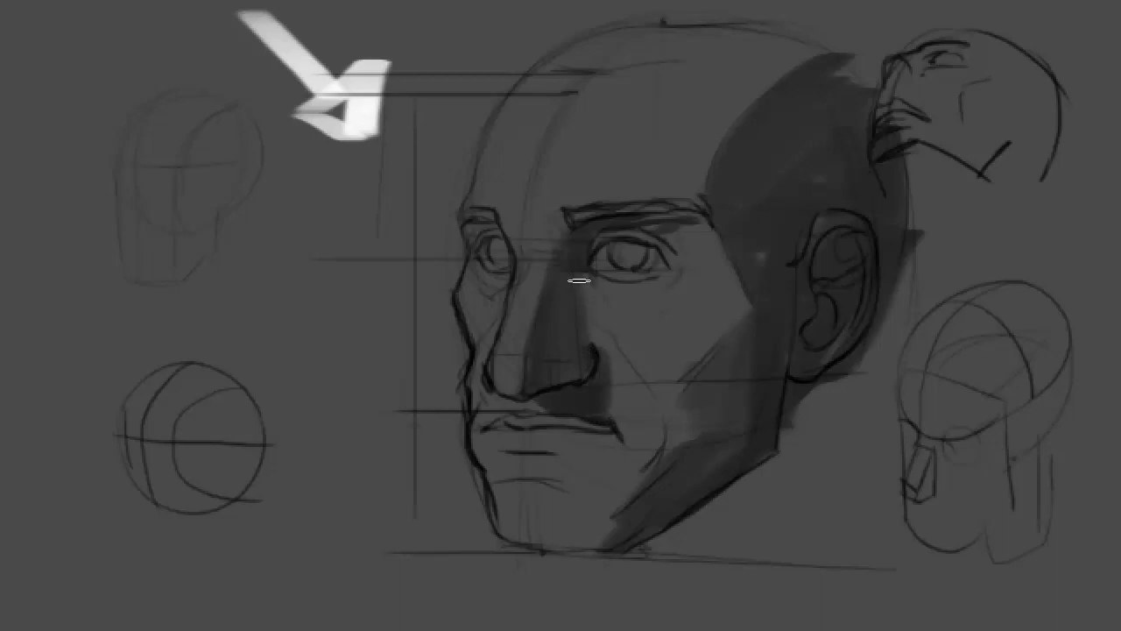
{"action": "left_click_drag", "start_coordinate": [596, 322], "coordinate": [597, 350]}
Shade between and under the lips, the mouth corner and both eye sockets
{"action": "mouse_move", "coordinate": [504, 421]}
{"action": "left_mouse_down"}
{"action": "mouse_move", "coordinate": [596, 423]}
{"action": "mouse_move", "coordinate": [509, 426]}
{"action": "left_mouse_up"}
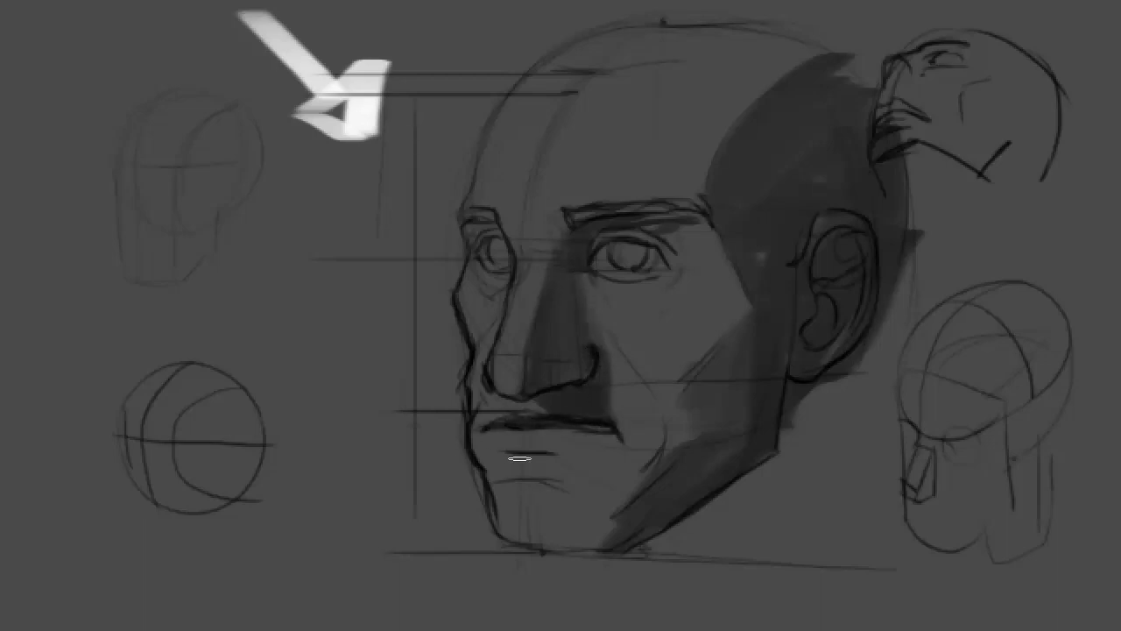
{"action": "mouse_move", "coordinate": [488, 468]}
{"action": "left_mouse_down"}
{"action": "mouse_move", "coordinate": [576, 468]}
{"action": "mouse_move", "coordinate": [570, 438]}
{"action": "mouse_move", "coordinate": [604, 443]}
{"action": "left_mouse_up"}
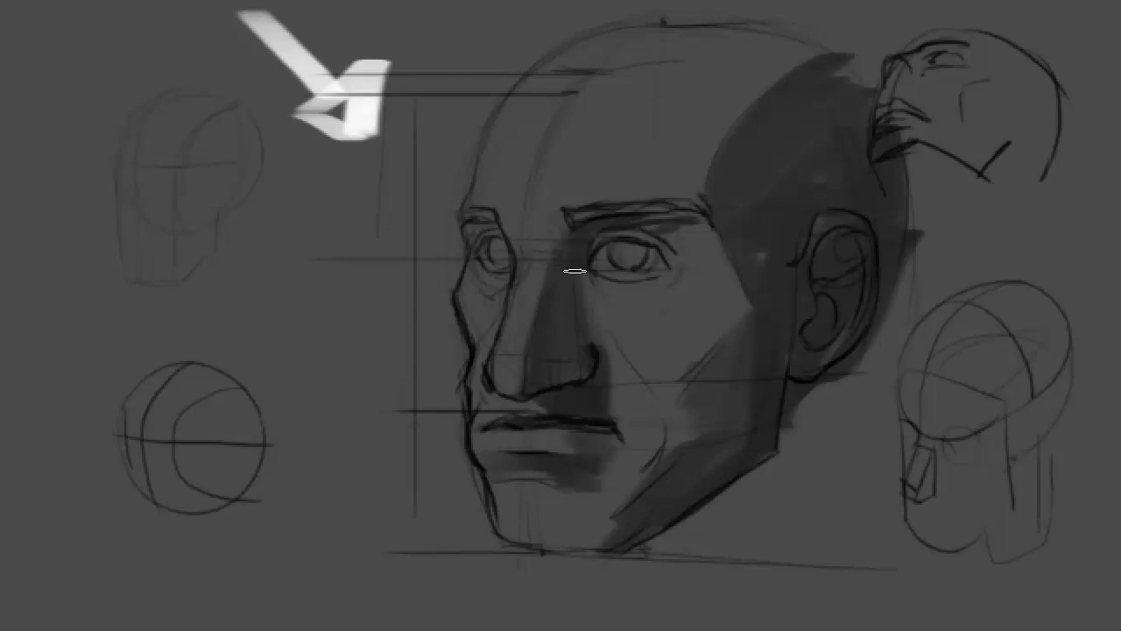
{"action": "left_click_drag", "start_coordinate": [582, 298], "coordinate": [604, 355]}
{"action": "mouse_move", "coordinate": [599, 434]}
{"action": "left_mouse_down"}
{"action": "mouse_move", "coordinate": [613, 447]}
{"action": "mouse_move", "coordinate": [651, 405]}
{"action": "mouse_move", "coordinate": [621, 467]}
{"action": "mouse_move", "coordinate": [629, 519]}
{"action": "left_mouse_up"}
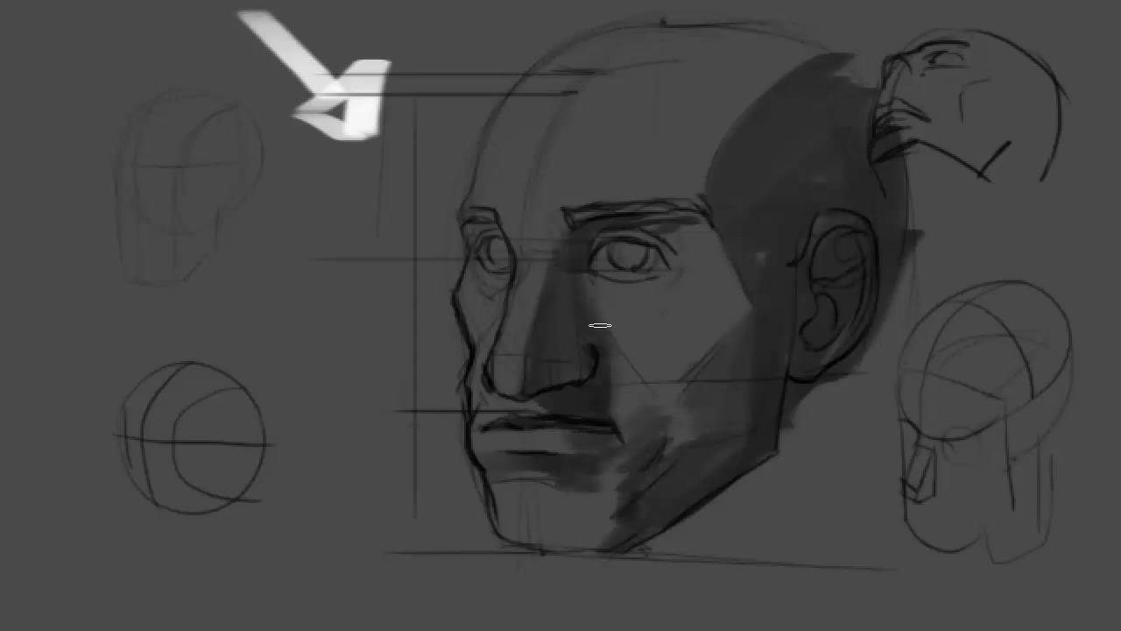
{"action": "left_click_drag", "start_coordinate": [496, 287], "coordinate": [492, 278]}
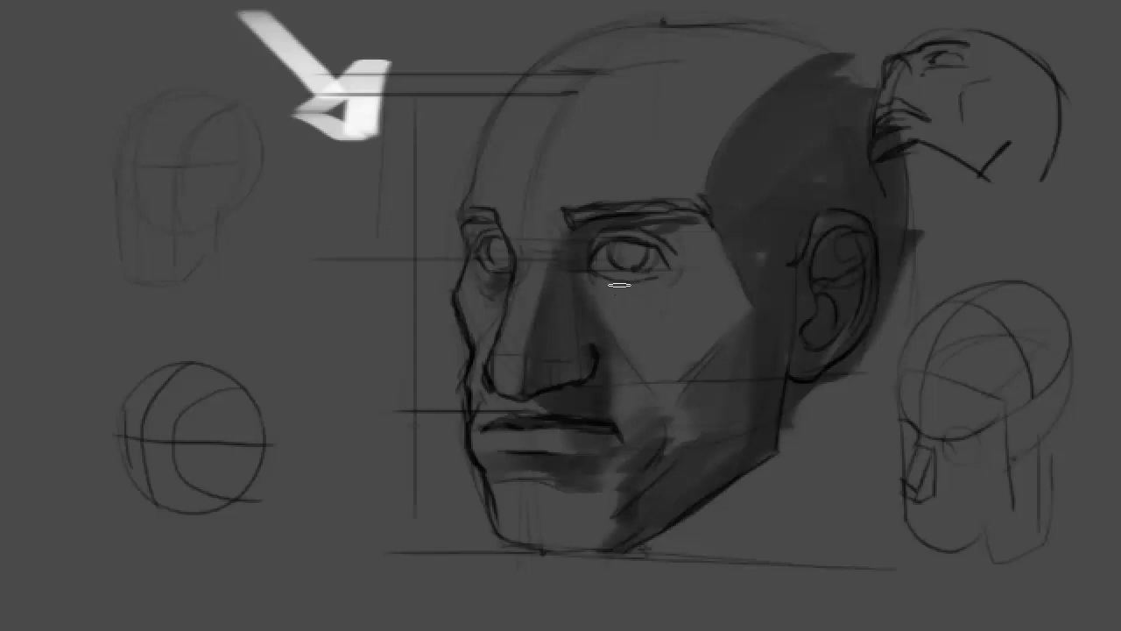
{"action": "left_click_drag", "start_coordinate": [640, 310], "coordinate": [693, 263]}
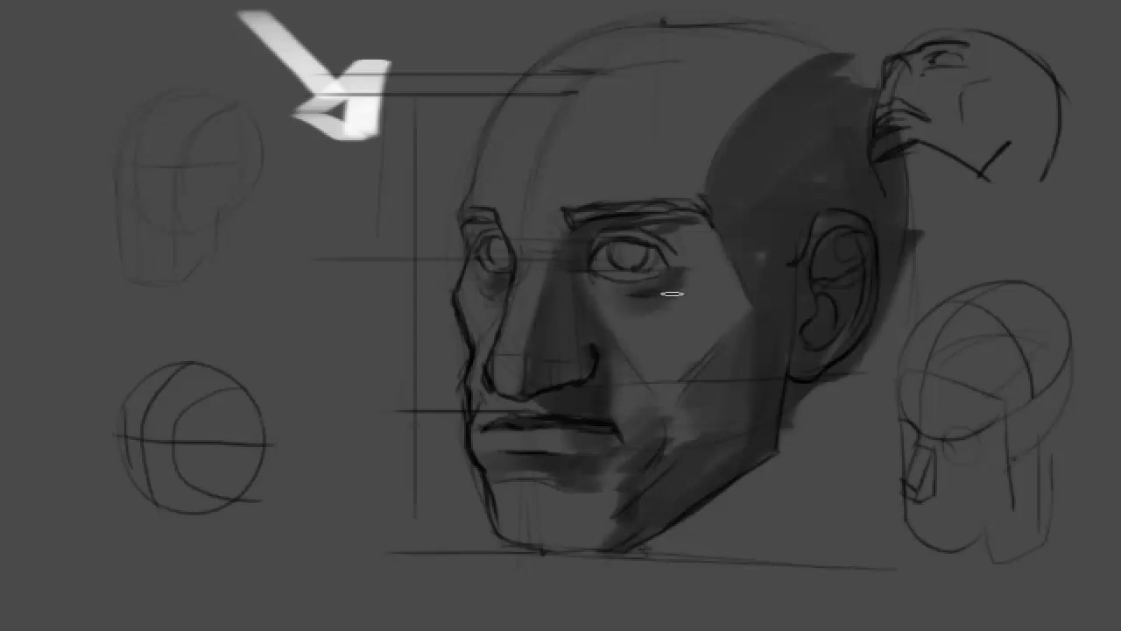
{"action": "mouse_move", "coordinate": [645, 218]}
{"action": "left_mouse_down"}
{"action": "mouse_move", "coordinate": [676, 230]}
{"action": "mouse_move", "coordinate": [684, 266]}
{"action": "mouse_move", "coordinate": [753, 224]}
{"action": "left_mouse_up"}
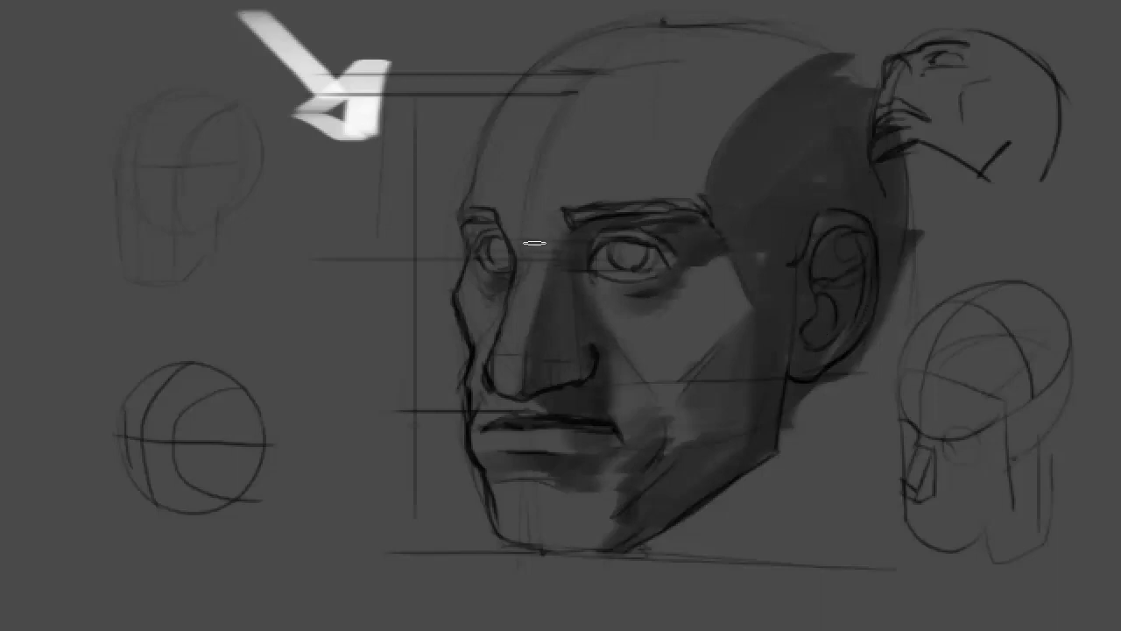
Shade the temple and between the brows, crisp the upper lip, and darken under the lip and chin
{"action": "key", "text": "["}
{"action": "mouse_move", "coordinate": [532, 242]}
{"action": "left_mouse_down"}
{"action": "mouse_move", "coordinate": [531, 188]}
{"action": "mouse_move", "coordinate": [516, 224]}
{"action": "mouse_move", "coordinate": [557, 252]}
{"action": "left_mouse_up"}
{"action": "key", "text": "]"}
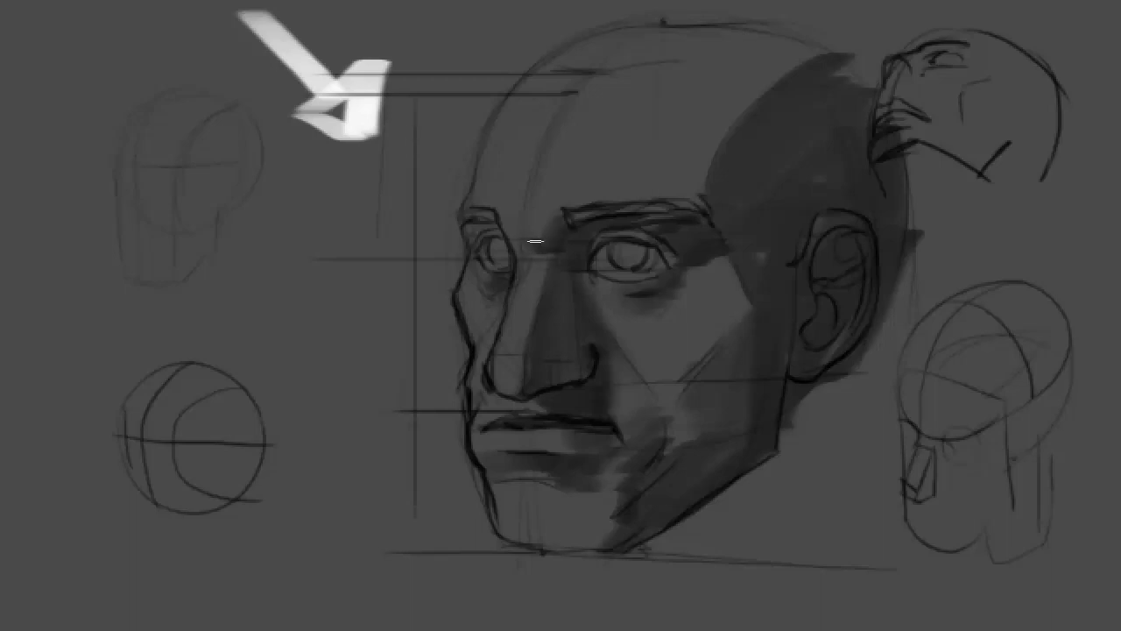
{"action": "left_click_drag", "start_coordinate": [537, 249], "coordinate": [536, 222]}
{"action": "left_click_drag", "start_coordinate": [508, 410], "coordinate": [588, 405]}
{"action": "left_click_drag", "start_coordinate": [639, 375], "coordinate": [670, 478]}
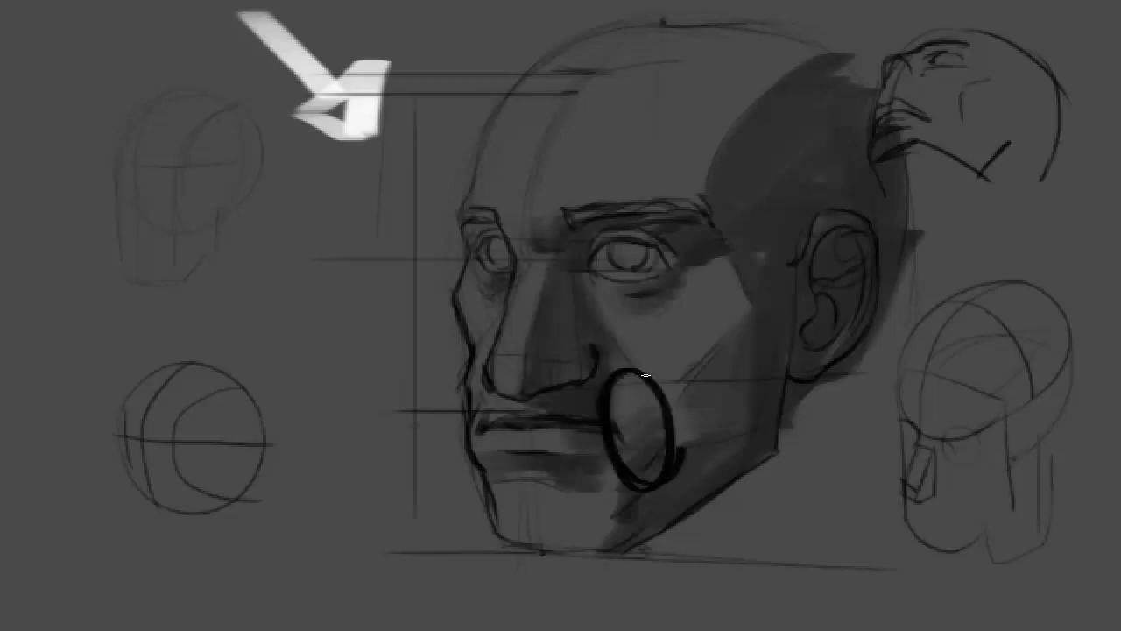
{"action": "key", "text": "ctrl+z"}
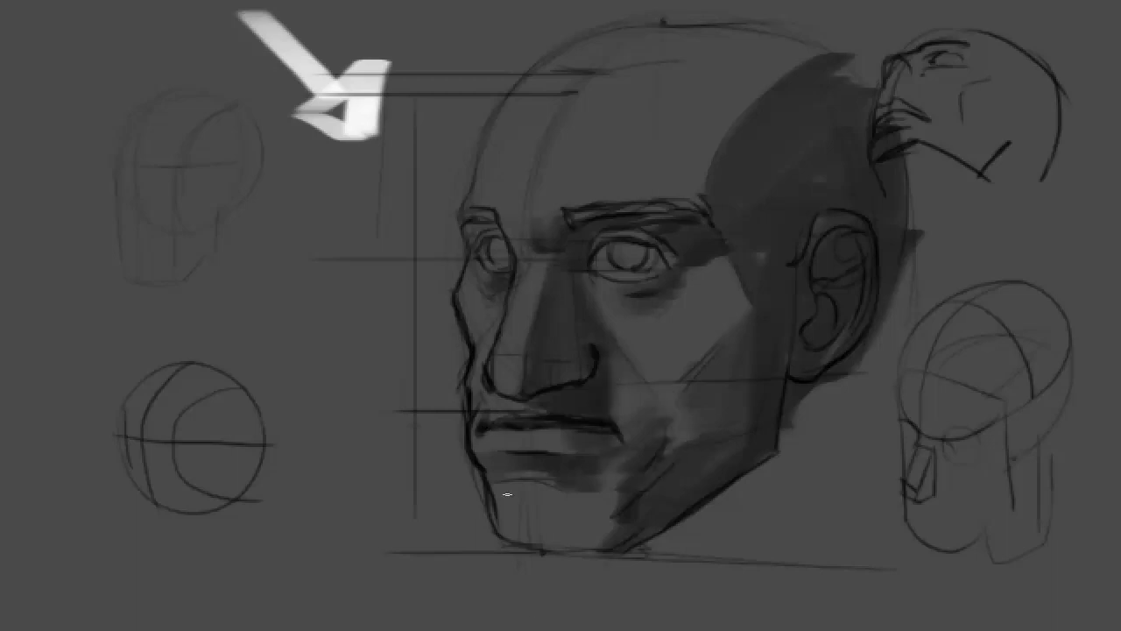
{"action": "left_click_drag", "start_coordinate": [554, 473], "coordinate": [507, 473]}
{"action": "mouse_move", "coordinate": [511, 519]}
{"action": "left_mouse_down"}
{"action": "mouse_move", "coordinate": [525, 538]}
{"action": "mouse_move", "coordinate": [572, 548]}
{"action": "mouse_move", "coordinate": [534, 529]}
{"action": "mouse_move", "coordinate": [581, 546]}
{"action": "mouse_move", "coordinate": [556, 546]}
{"action": "mouse_move", "coordinate": [551, 526]}
{"action": "mouse_move", "coordinate": [592, 538]}
{"action": "mouse_move", "coordinate": [608, 470]}
{"action": "mouse_move", "coordinate": [613, 490]}
{"action": "left_mouse_up"}
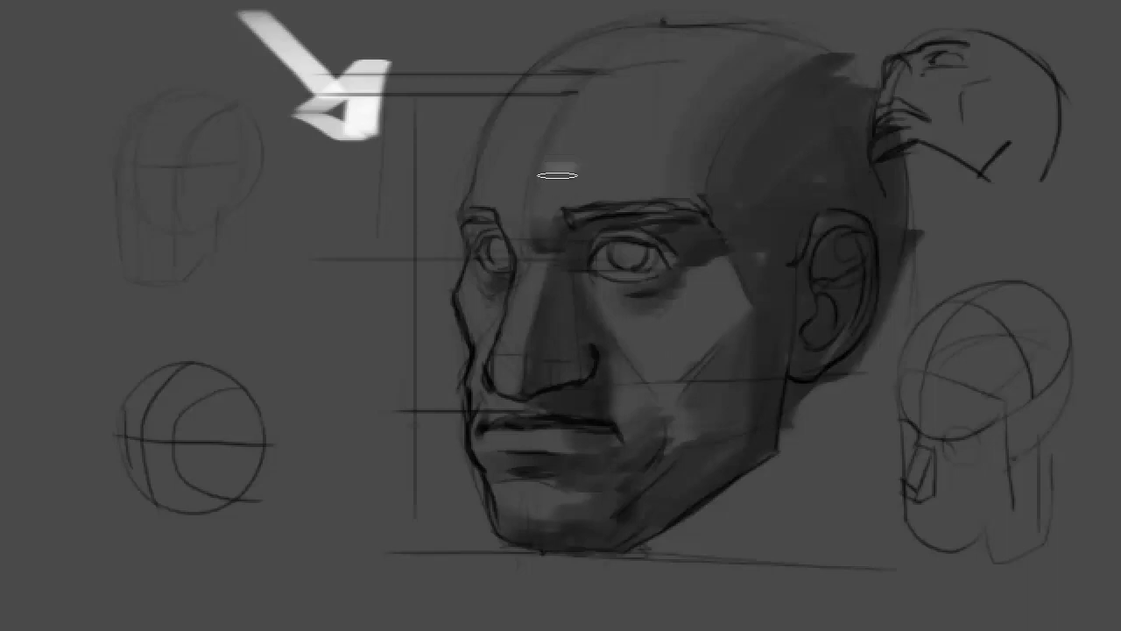
Dab and blend light grey highlights over the forehead, crown and upper-left cranium
{"action": "left_click", "coordinate": [560, 167]}
{"action": "left_click", "coordinate": [573, 57]}
{"action": "mouse_move", "coordinate": [512, 134]}
{"action": "left_mouse_down"}
{"action": "mouse_move", "coordinate": [552, 72]}
{"action": "mouse_move", "coordinate": [508, 175]}
{"action": "left_mouse_up"}
{"action": "left_click_drag", "start_coordinate": [646, 47], "coordinate": [624, 56]}
{"action": "mouse_move", "coordinate": [579, 112]}
{"action": "left_mouse_down"}
{"action": "mouse_move", "coordinate": [561, 166]}
{"action": "mouse_move", "coordinate": [595, 184]}
{"action": "left_mouse_up"}
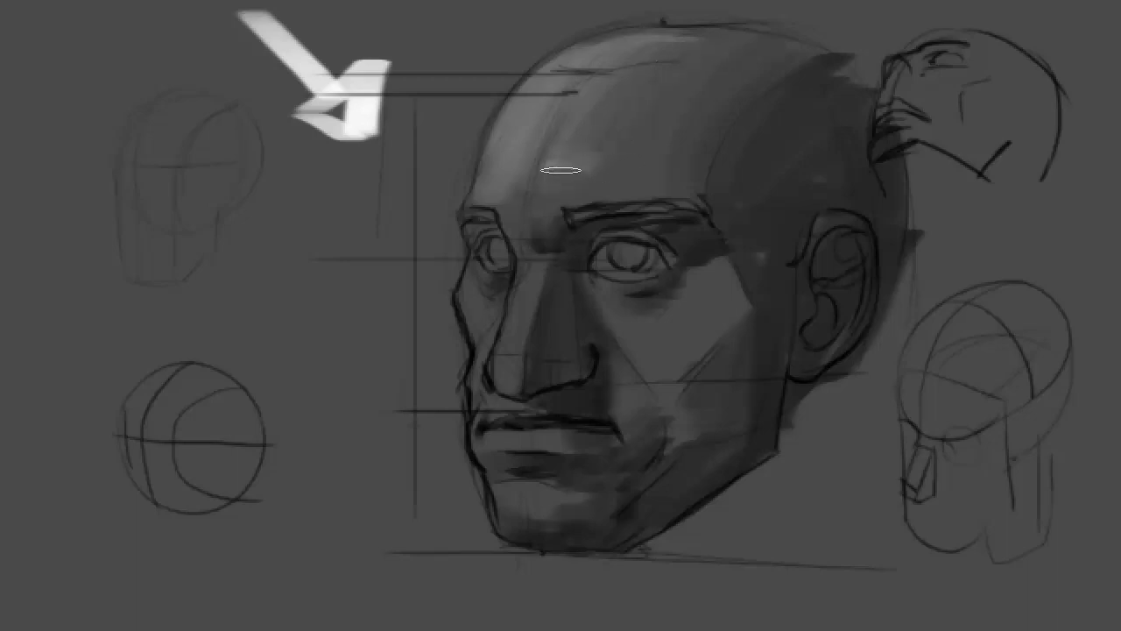
With a smaller brush, highlight the lower eyelids, cheek below the eye and nose bridge
{"action": "left_click_drag", "start_coordinate": [573, 168], "coordinate": [552, 168]}
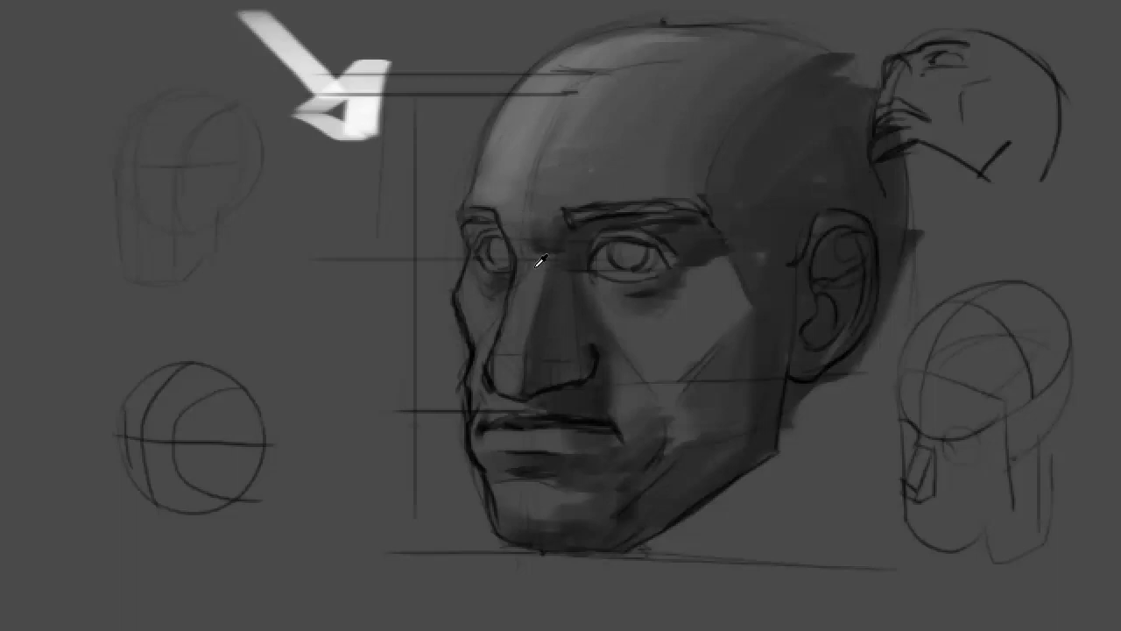
{"action": "left_click_drag", "start_coordinate": [512, 343], "coordinate": [515, 344]}
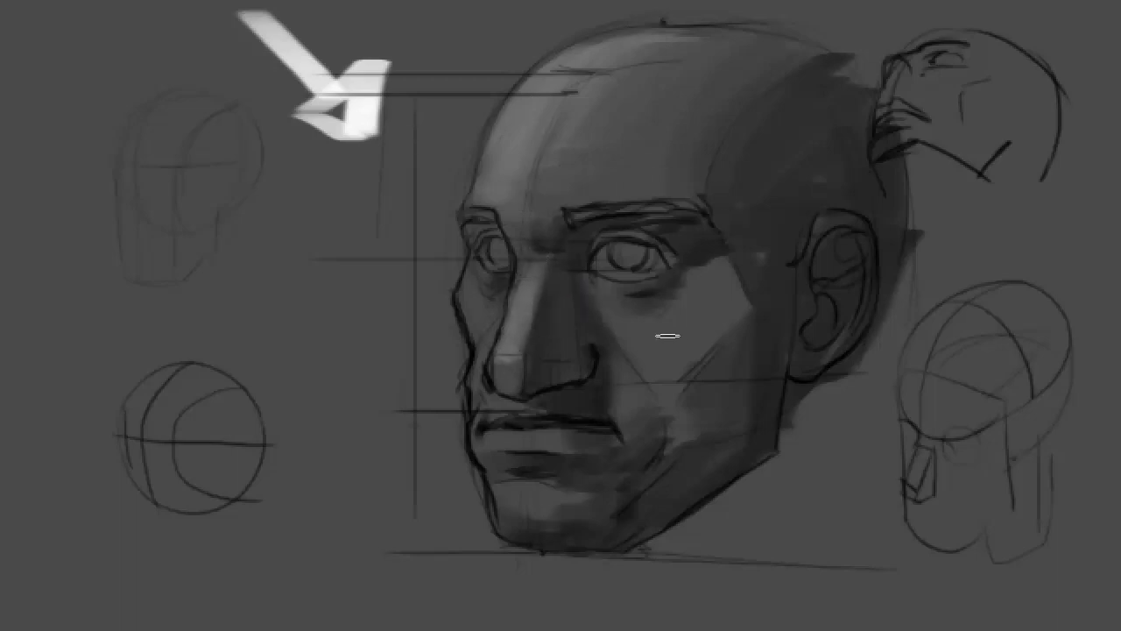
{"action": "left_click_drag", "start_coordinate": [610, 289], "coordinate": [648, 286]}
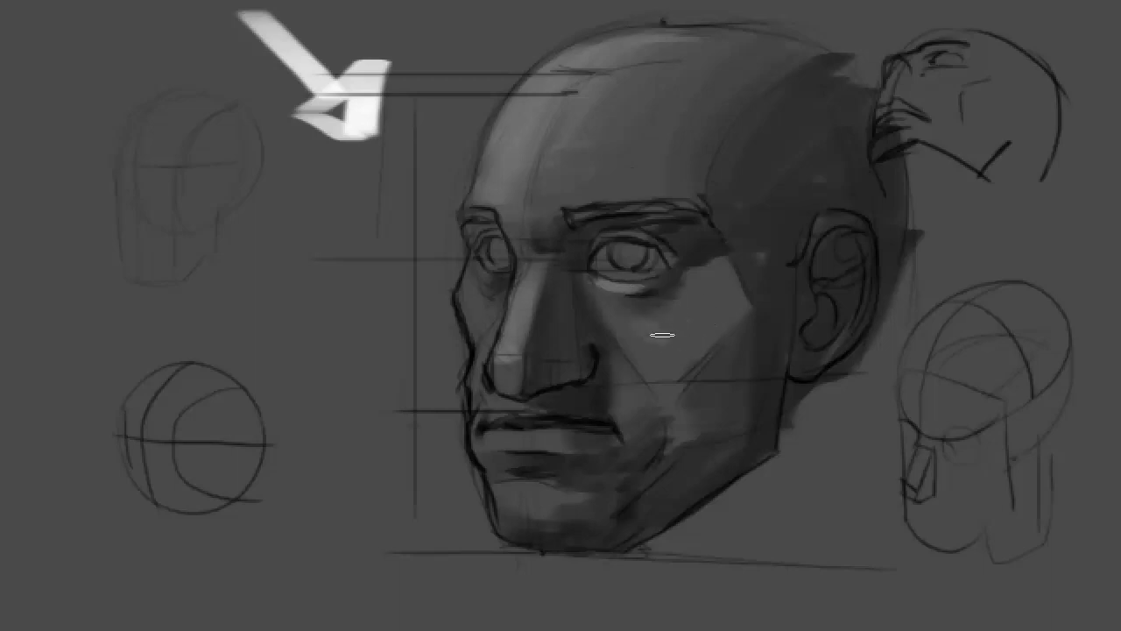
{"action": "mouse_move", "coordinate": [687, 332]}
{"action": "left_mouse_down"}
{"action": "mouse_move", "coordinate": [681, 325]}
{"action": "mouse_move", "coordinate": [658, 356]}
{"action": "mouse_move", "coordinate": [686, 333]}
{"action": "mouse_move", "coordinate": [694, 294]}
{"action": "mouse_move", "coordinate": [701, 307]}
{"action": "left_mouse_up"}
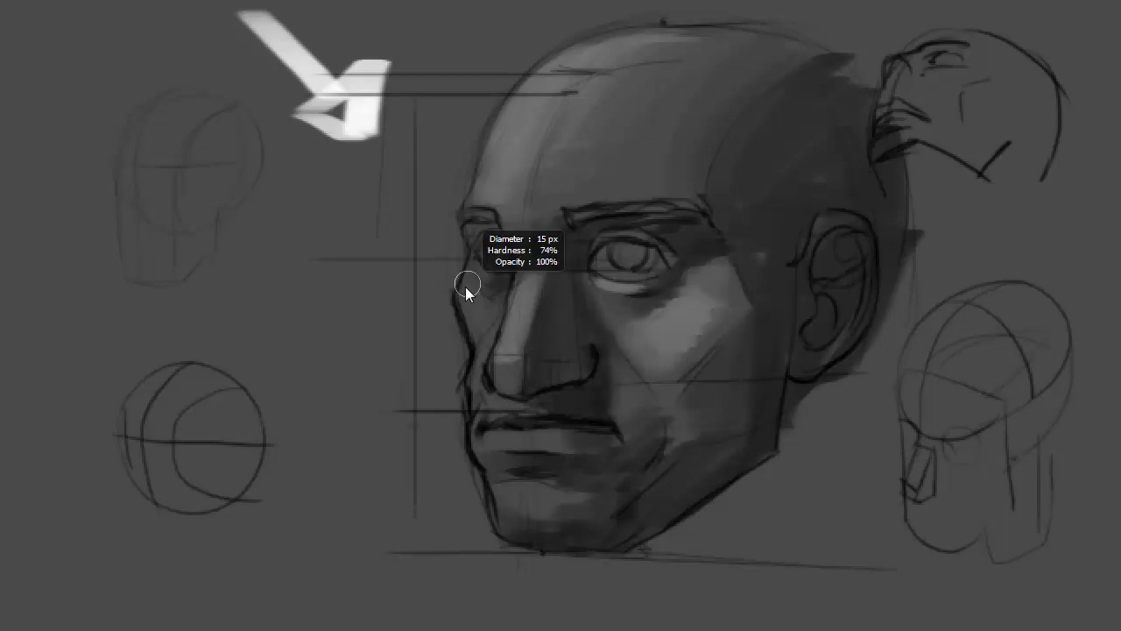
{"action": "left_click_drag", "start_coordinate": [477, 273], "coordinate": [471, 274]}
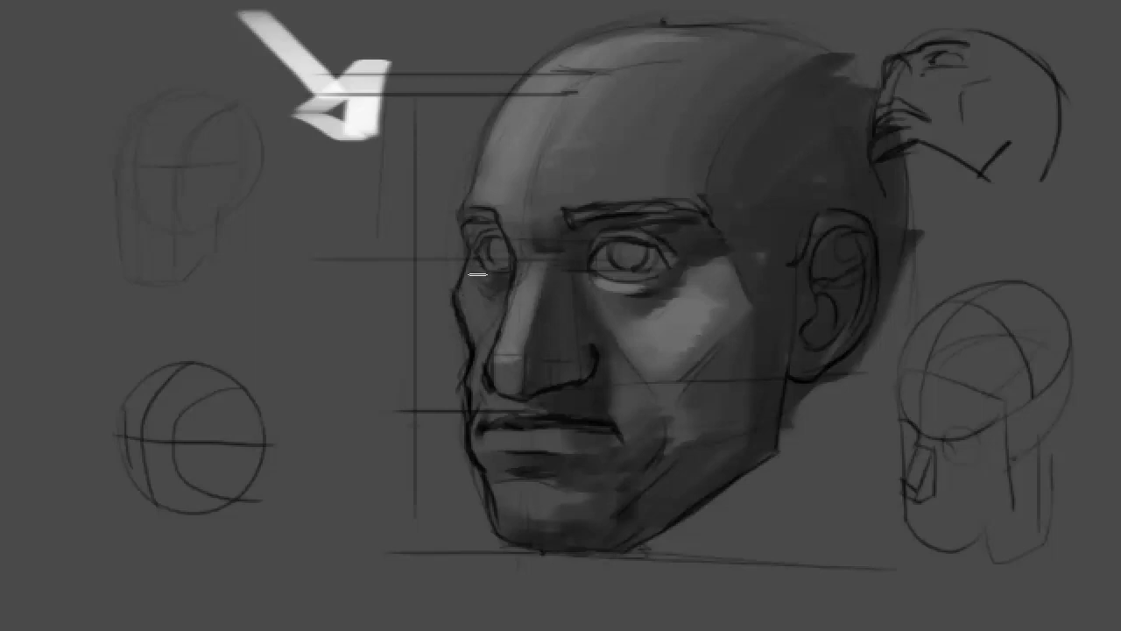
{"action": "mouse_move", "coordinate": [480, 276]}
{"action": "left_mouse_down"}
{"action": "mouse_move", "coordinate": [496, 277]}
{"action": "mouse_move", "coordinate": [466, 278]}
{"action": "mouse_move", "coordinate": [482, 326]}
{"action": "left_mouse_up"}
{"action": "left_click_drag", "start_coordinate": [519, 268], "coordinate": [489, 361]}
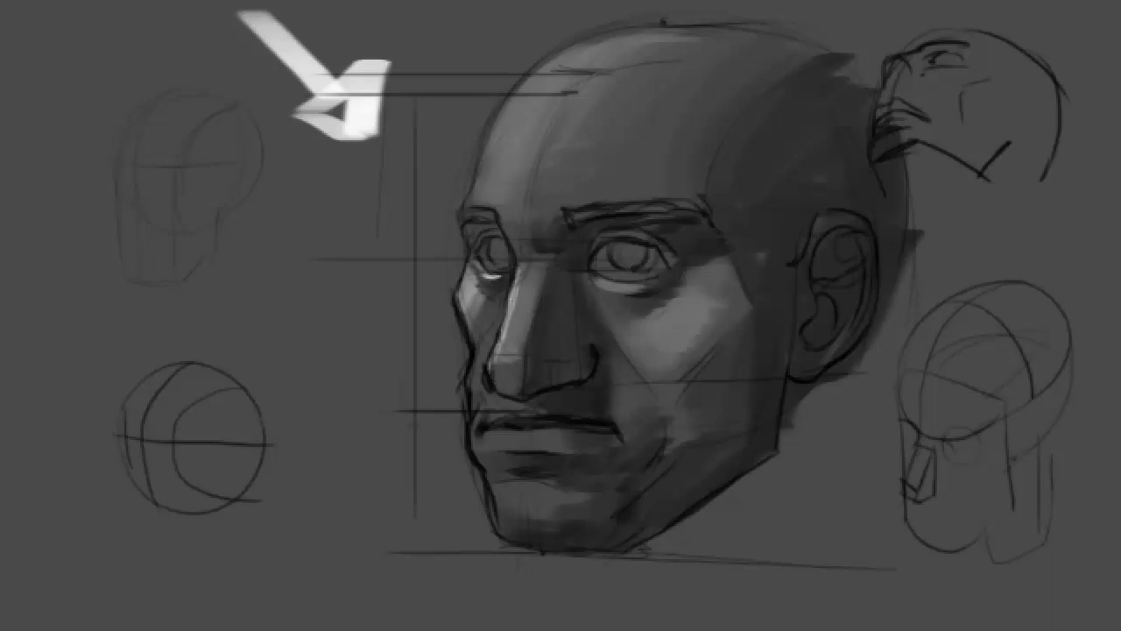
On a new layer, brighten the nose bridge, forehead brow edge and lit cheek-jaw edge
{"action": "key", "text": "ctrl+shift+n"}
{"action": "key", "text": "Return"}
{"action": "left_click_drag", "start_coordinate": [512, 290], "coordinate": [494, 350]}
{"action": "left_click_drag", "start_coordinate": [516, 267], "coordinate": [495, 343]}
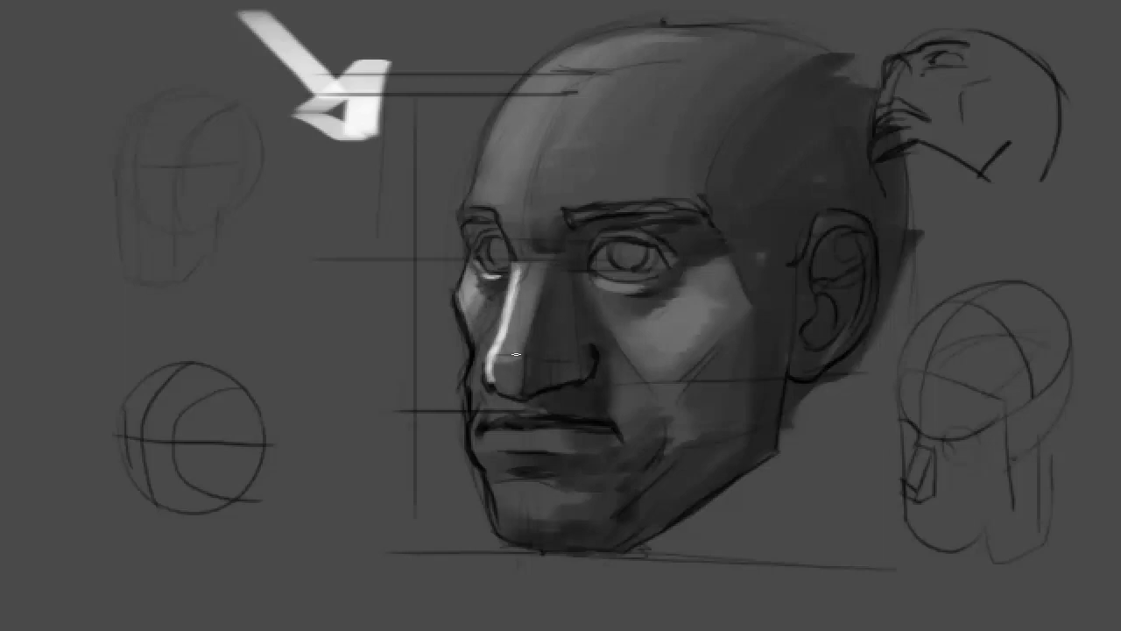
{"action": "mouse_move", "coordinate": [459, 218]}
{"action": "left_mouse_down"}
{"action": "mouse_move", "coordinate": [503, 107]}
{"action": "mouse_move", "coordinate": [606, 33]}
{"action": "left_mouse_up"}
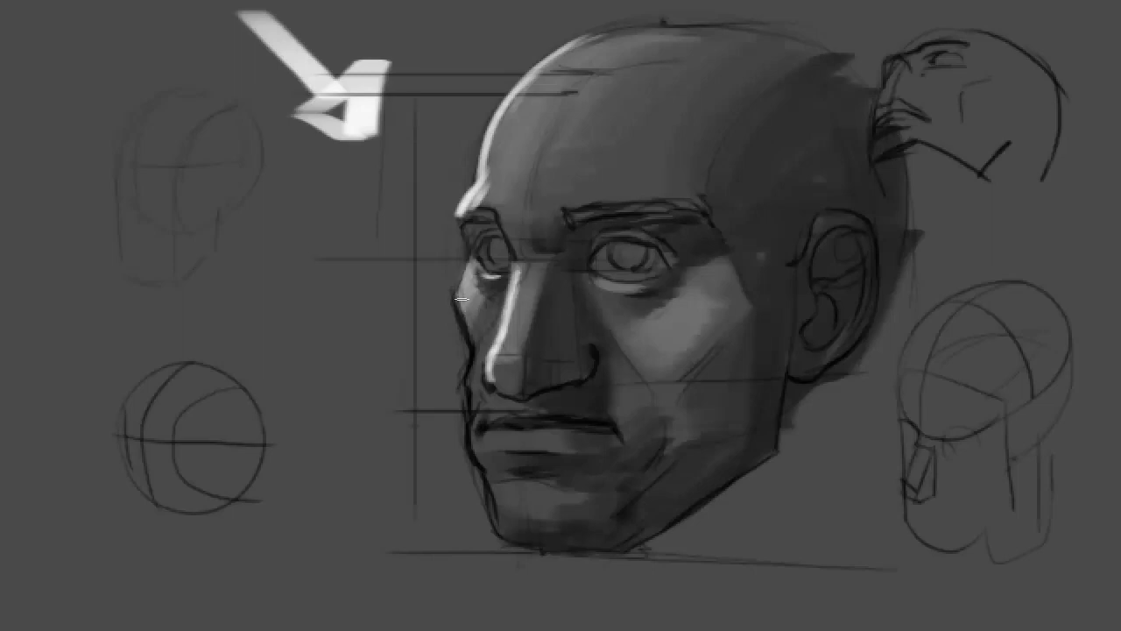
{"action": "mouse_move", "coordinate": [462, 299]}
{"action": "left_mouse_down"}
{"action": "mouse_move", "coordinate": [474, 369]}
{"action": "mouse_move", "coordinate": [493, 322]}
{"action": "mouse_move", "coordinate": [477, 361]}
{"action": "mouse_move", "coordinate": [464, 320]}
{"action": "mouse_move", "coordinate": [468, 395]}
{"action": "left_mouse_up"}
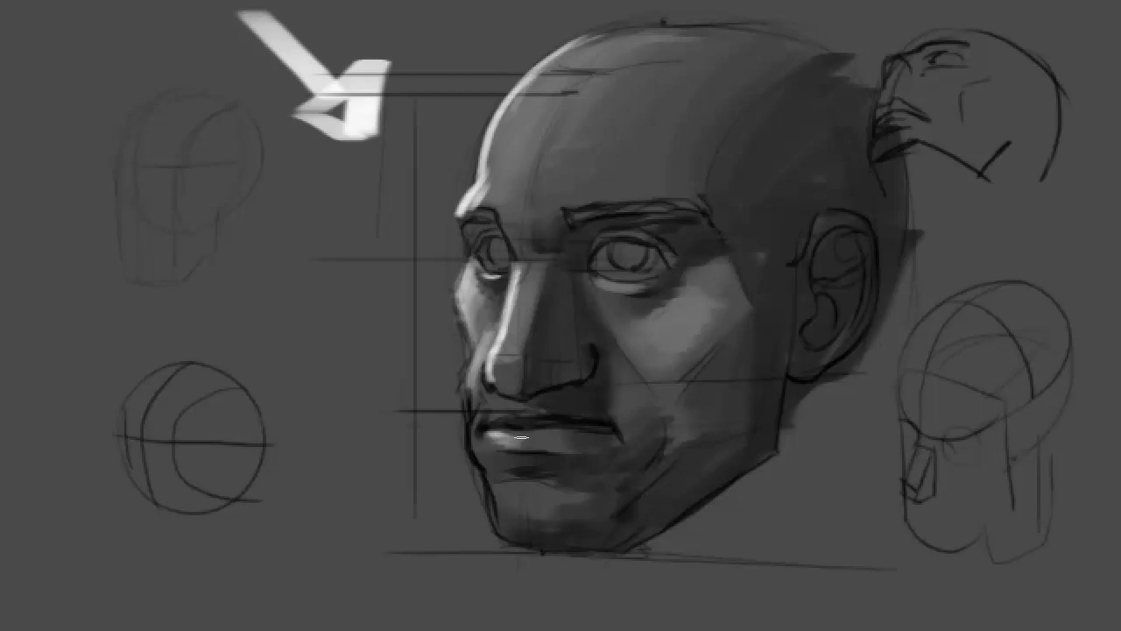
Lighten the upper lip and its corner, and add a bright chin highlight, comparing via undo/redo
{"action": "left_click_drag", "start_coordinate": [495, 423], "coordinate": [492, 420]}
{"action": "left_click_drag", "start_coordinate": [471, 411], "coordinate": [478, 419]}
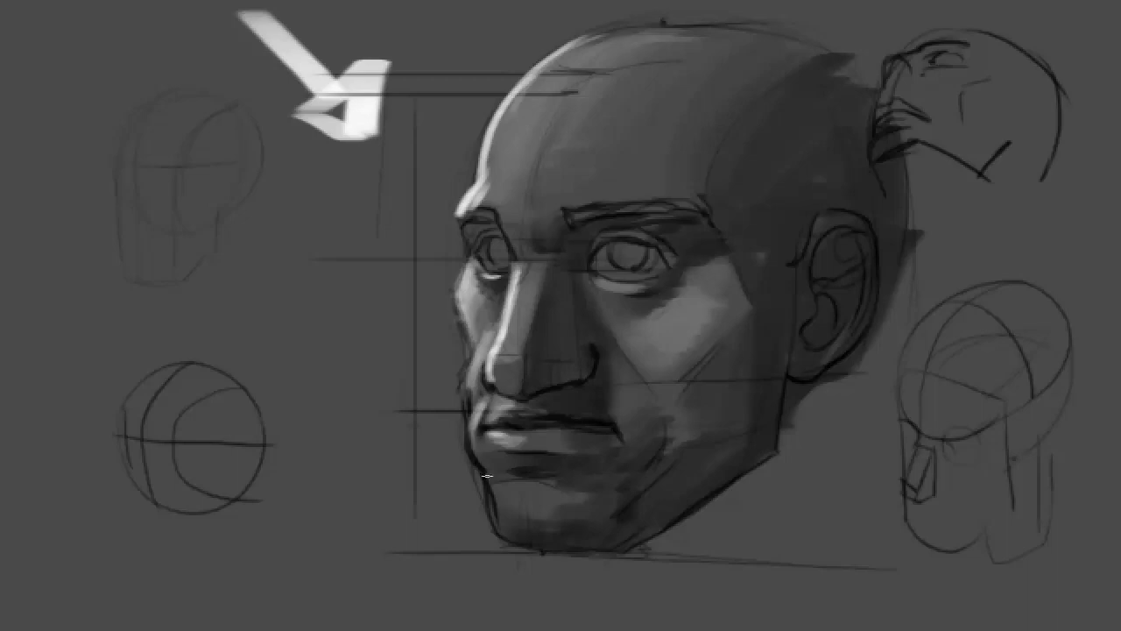
{"action": "mouse_move", "coordinate": [535, 497]}
{"action": "left_mouse_down"}
{"action": "mouse_move", "coordinate": [497, 487]}
{"action": "mouse_move", "coordinate": [543, 497]}
{"action": "left_mouse_up"}
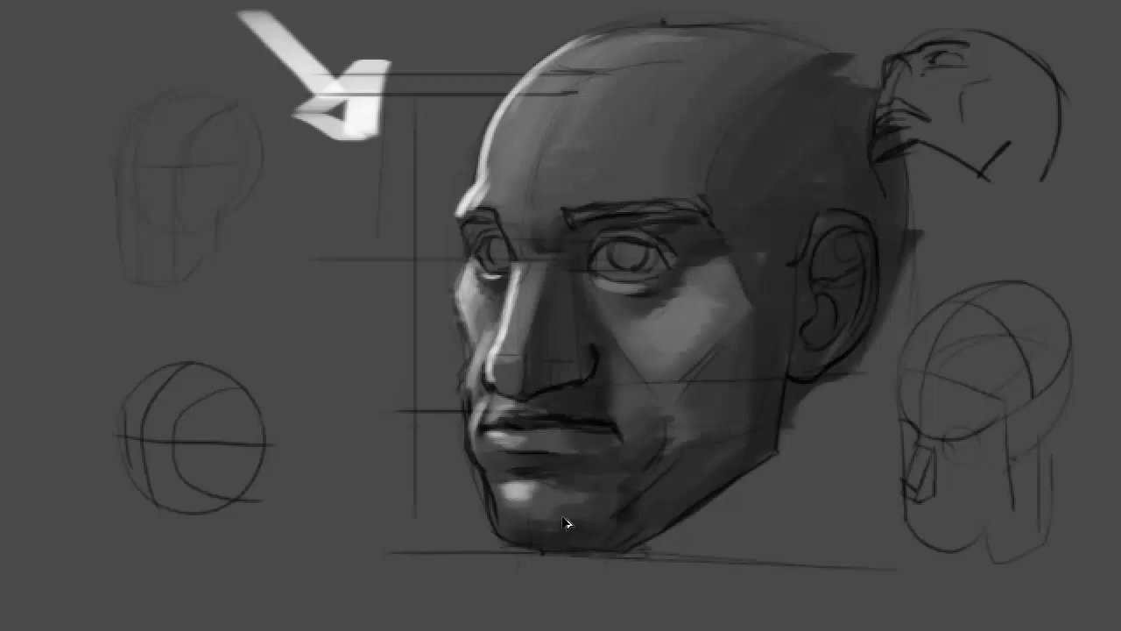
{"action": "key", "text": "ctrl+z"}
{"action": "key", "text": "ctrl+z"}
{"action": "key", "text": "ctrl+shift+z"}
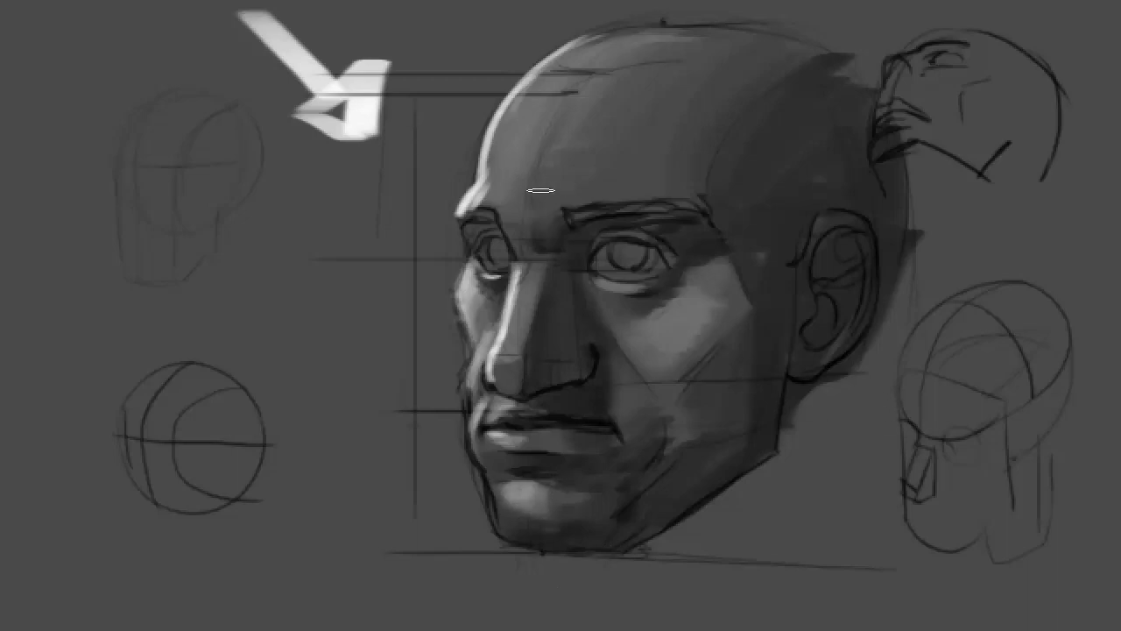
Broaden the highlight from forehead and temple up to the crown
{"action": "left_click_drag", "start_coordinate": [534, 203], "coordinate": [597, 40]}
{"action": "left_click_drag", "start_coordinate": [493, 179], "coordinate": [613, 34]}
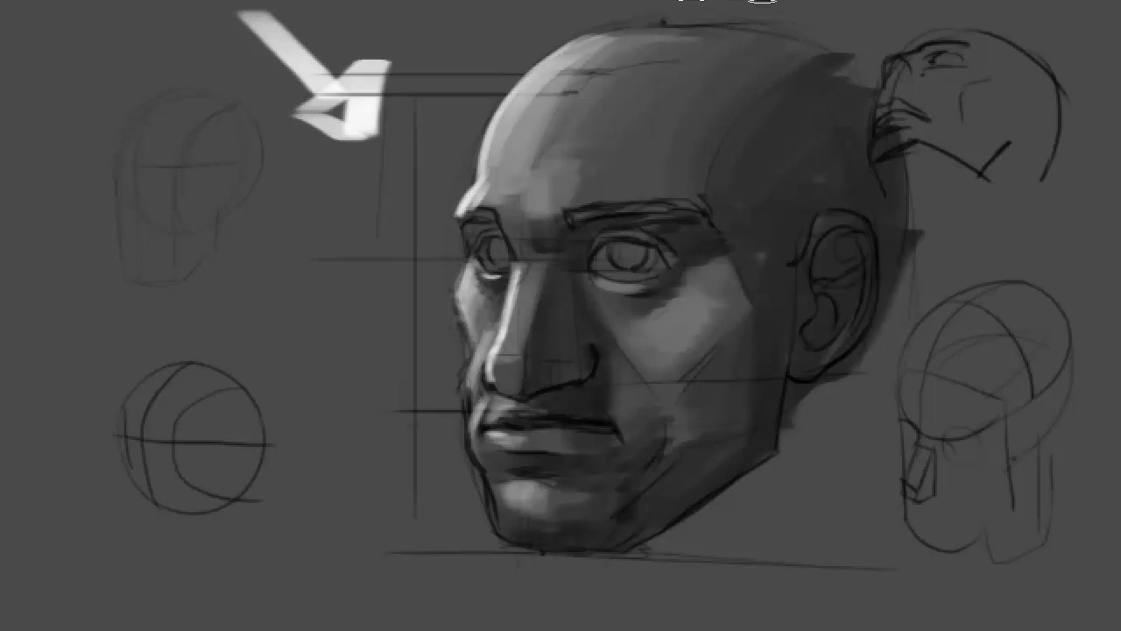
{"action": "left_click_drag", "start_coordinate": [525, 295], "coordinate": [499, 384]}
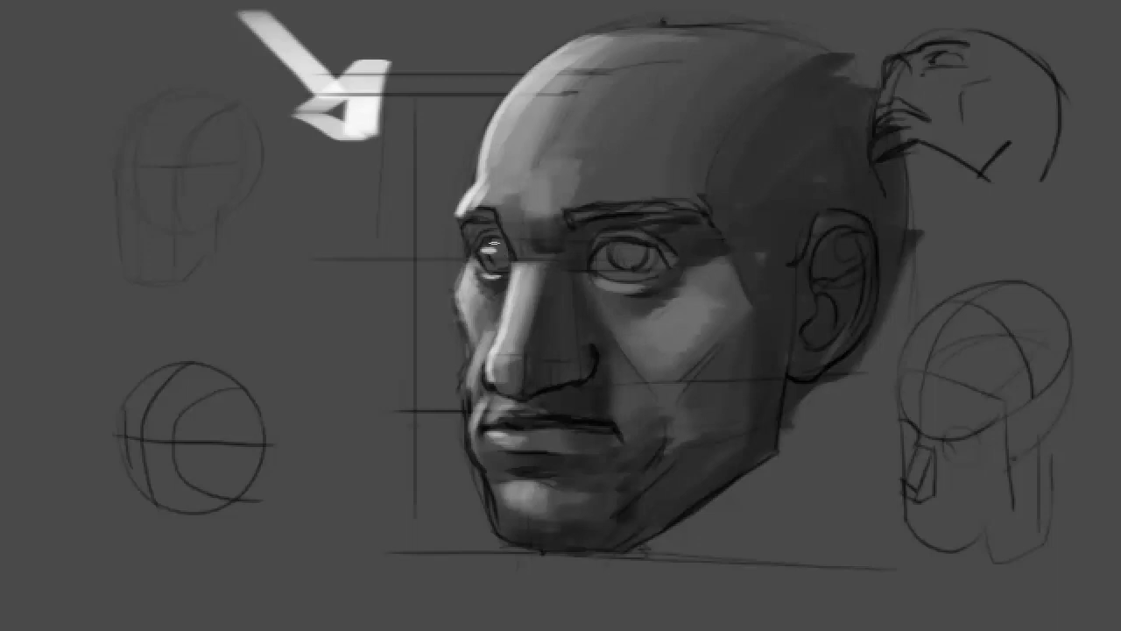
Define both irises, add a right-eye catchlight and brighten its lower eyelid
{"action": "left_click_drag", "start_coordinate": [494, 253], "coordinate": [502, 260]}
{"action": "mouse_move", "coordinate": [605, 250]}
{"action": "left_mouse_down"}
{"action": "mouse_move", "coordinate": [632, 279]}
{"action": "mouse_move", "coordinate": [604, 259]}
{"action": "left_mouse_up"}
{"action": "left_click_drag", "start_coordinate": [653, 253], "coordinate": [656, 269]}
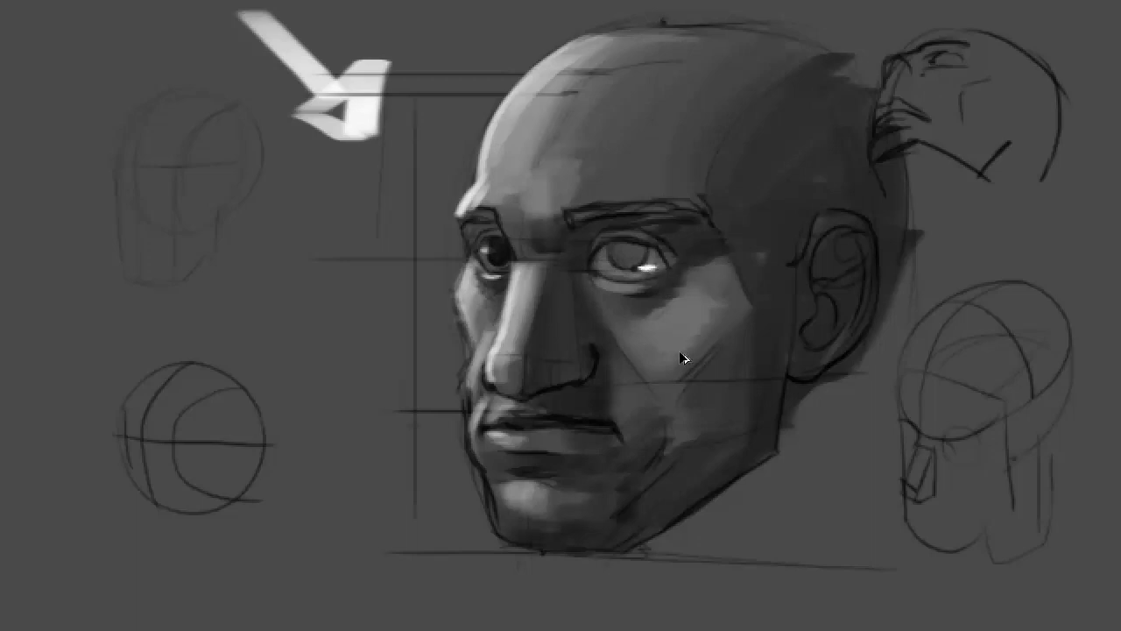
{"action": "mouse_move", "coordinate": [625, 253]}
{"action": "left_mouse_down"}
{"action": "mouse_move", "coordinate": [632, 262]}
{"action": "mouse_move", "coordinate": [623, 252]}
{"action": "left_mouse_up"}
{"action": "right_click", "coordinate": [623, 252], "text": "alt"}
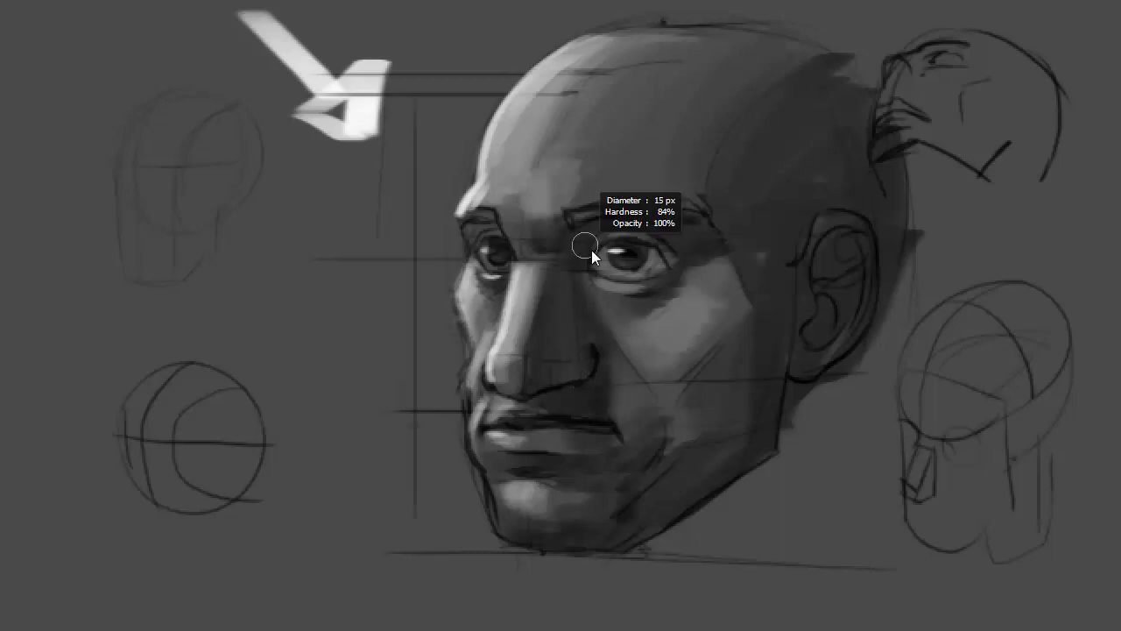
Darken both eyebrows and block in dark hair across the head top down toward the ear
{"action": "mouse_move", "coordinate": [569, 217]}
{"action": "left_mouse_down"}
{"action": "mouse_move", "coordinate": [670, 206]}
{"action": "mouse_move", "coordinate": [655, 208]}
{"action": "left_mouse_up"}
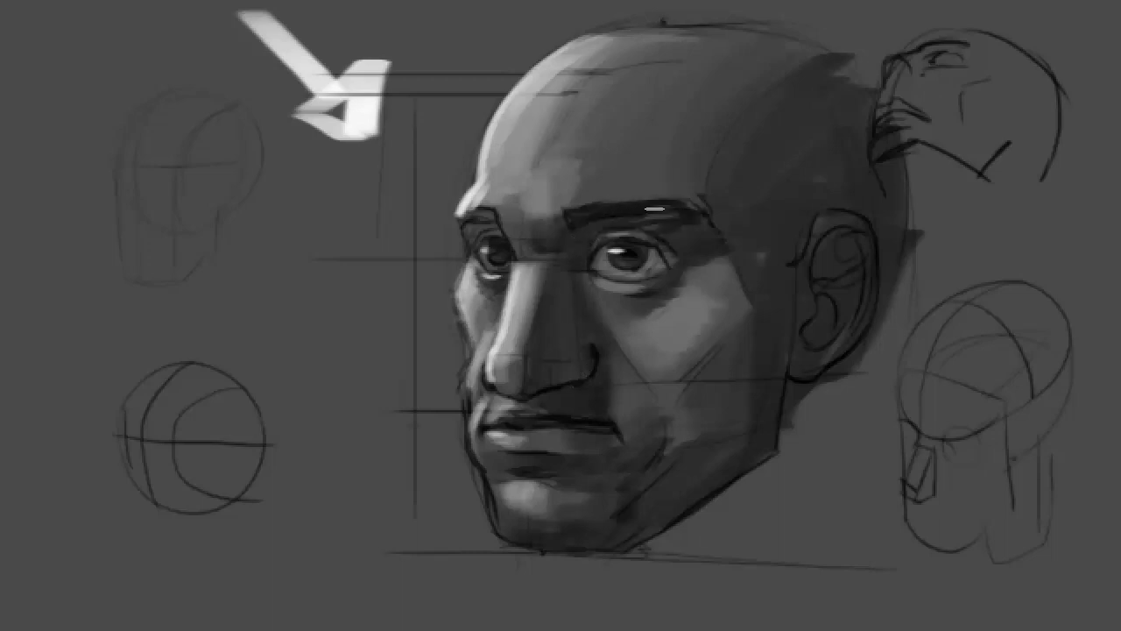
{"action": "left_click_drag", "start_coordinate": [456, 217], "coordinate": [503, 217]}
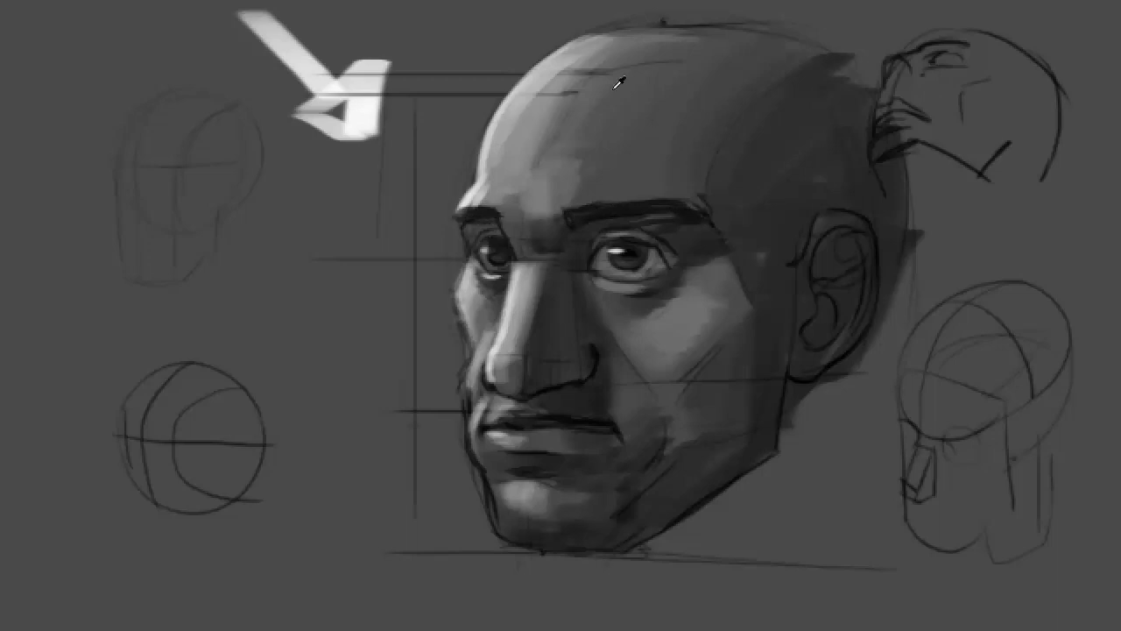
{"action": "mouse_move", "coordinate": [547, 72]}
{"action": "left_mouse_down"}
{"action": "mouse_move", "coordinate": [635, 33]}
{"action": "mouse_move", "coordinate": [592, 77]}
{"action": "mouse_move", "coordinate": [701, 48]}
{"action": "mouse_move", "coordinate": [618, 35]}
{"action": "mouse_move", "coordinate": [705, 40]}
{"action": "mouse_move", "coordinate": [657, 27]}
{"action": "mouse_move", "coordinate": [775, 32]}
{"action": "mouse_move", "coordinate": [666, 35]}
{"action": "mouse_move", "coordinate": [838, 70]}
{"action": "mouse_move", "coordinate": [783, 76]}
{"action": "left_mouse_up"}
{"action": "mouse_move", "coordinate": [727, 54]}
{"action": "left_mouse_down"}
{"action": "mouse_move", "coordinate": [595, 75]}
{"action": "mouse_move", "coordinate": [726, 75]}
{"action": "mouse_move", "coordinate": [781, 97]}
{"action": "left_mouse_up"}
{"action": "mouse_move", "coordinate": [819, 66]}
{"action": "left_mouse_down"}
{"action": "mouse_move", "coordinate": [745, 53]}
{"action": "mouse_move", "coordinate": [781, 180]}
{"action": "mouse_move", "coordinate": [783, 89]}
{"action": "mouse_move", "coordinate": [786, 146]}
{"action": "mouse_move", "coordinate": [766, 227]}
{"action": "mouse_move", "coordinate": [797, 240]}
{"action": "mouse_move", "coordinate": [778, 308]}
{"action": "mouse_move", "coordinate": [803, 143]}
{"action": "mouse_move", "coordinate": [834, 165]}
{"action": "mouse_move", "coordinate": [806, 47]}
{"action": "mouse_move", "coordinate": [878, 183]}
{"action": "mouse_move", "coordinate": [826, 207]}
{"action": "mouse_move", "coordinate": [861, 193]}
{"action": "mouse_move", "coordinate": [882, 254]}
{"action": "left_mouse_up"}
Extend hair behind the ear, darken the front hairline and inner ear, and smooth the right cheek
{"action": "left_click_drag", "start_coordinate": [846, 205], "coordinate": [884, 327]}
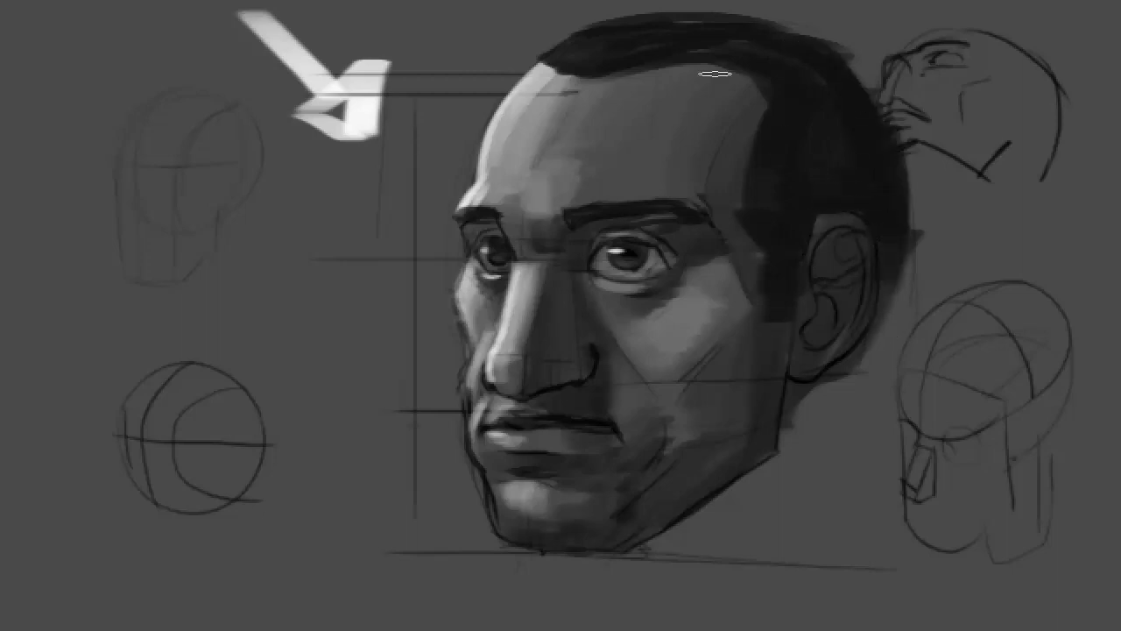
{"action": "mouse_move", "coordinate": [715, 73]}
{"action": "left_mouse_down"}
{"action": "mouse_move", "coordinate": [552, 66]}
{"action": "mouse_move", "coordinate": [576, 75]}
{"action": "mouse_move", "coordinate": [566, 85]}
{"action": "left_mouse_up"}
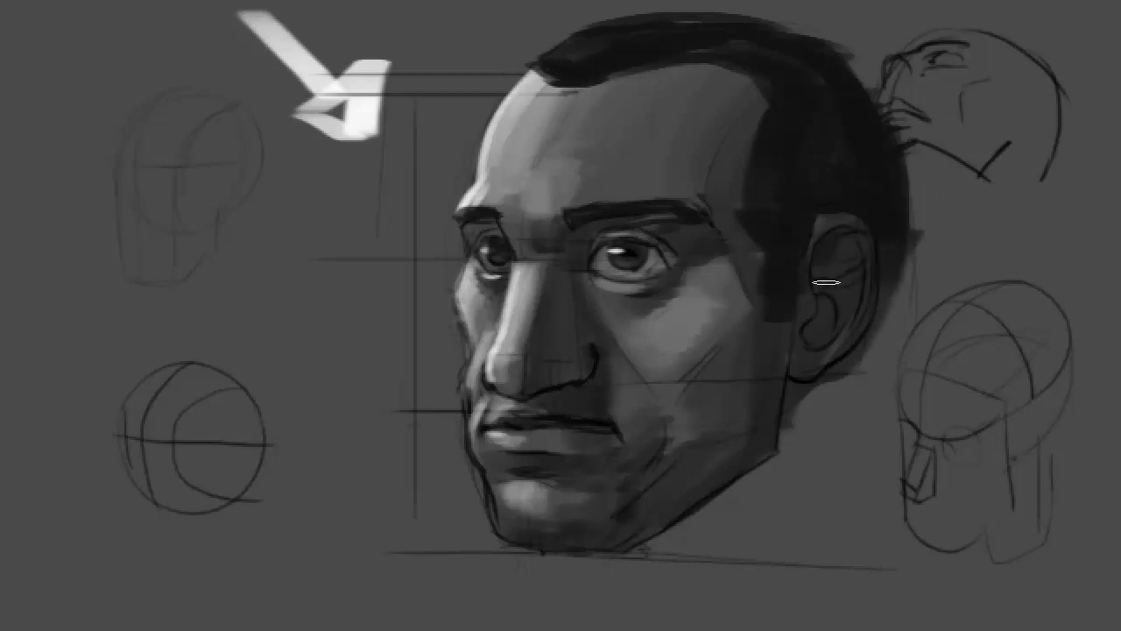
{"action": "left_click_drag", "start_coordinate": [829, 325], "coordinate": [816, 331]}
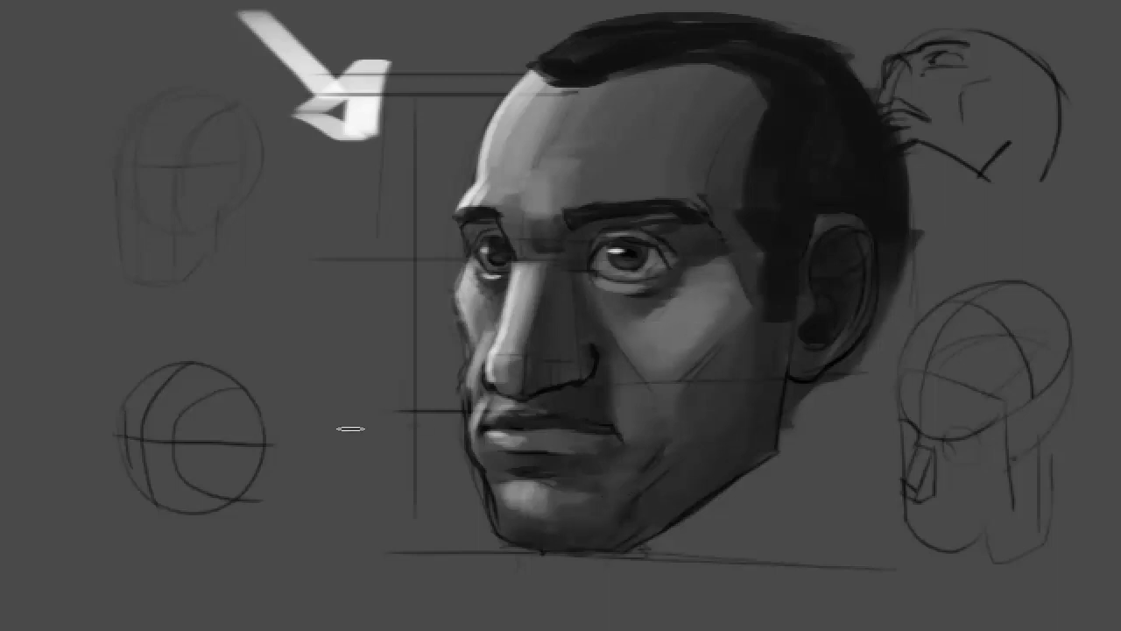
{"action": "mouse_move", "coordinate": [623, 325]}
{"action": "left_mouse_down"}
{"action": "mouse_move", "coordinate": [750, 318]}
{"action": "mouse_move", "coordinate": [676, 426]}
{"action": "mouse_move", "coordinate": [583, 371]}
{"action": "mouse_move", "coordinate": [601, 446]}
{"action": "left_mouse_up"}
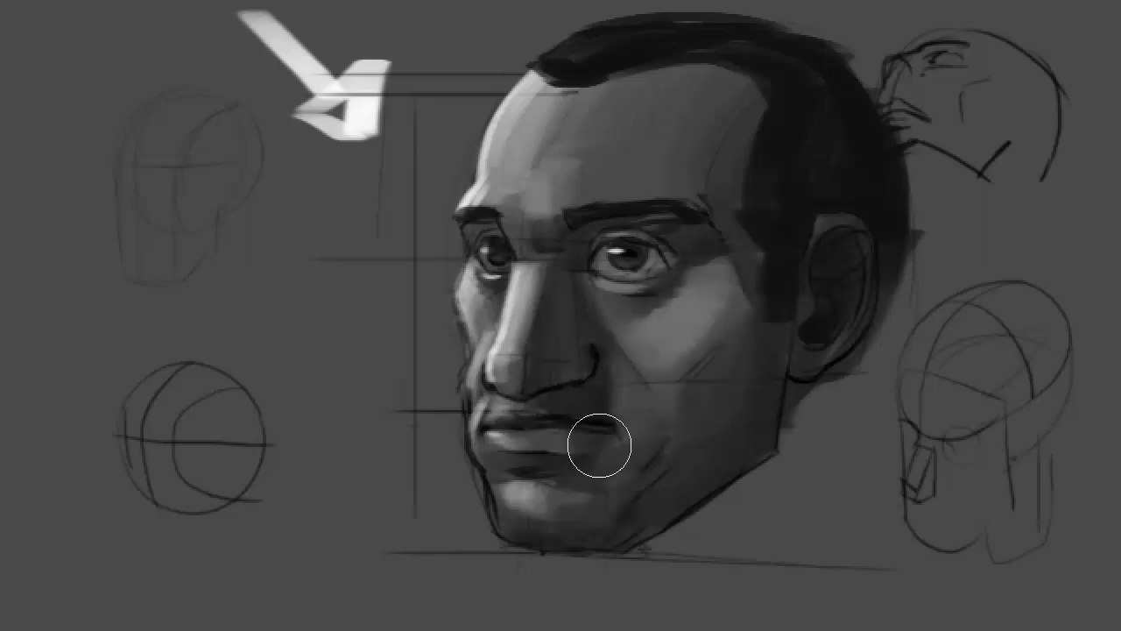